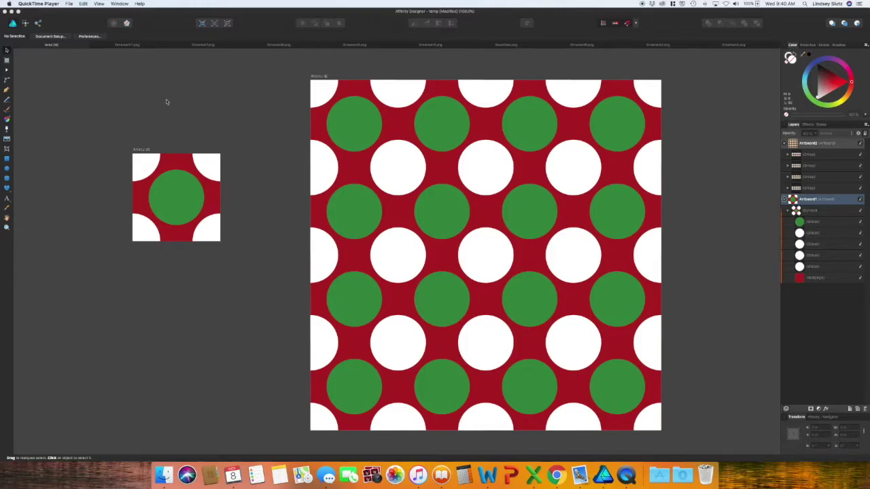
Delete the green circle in the middle of the small pattern tile
click(175, 194)
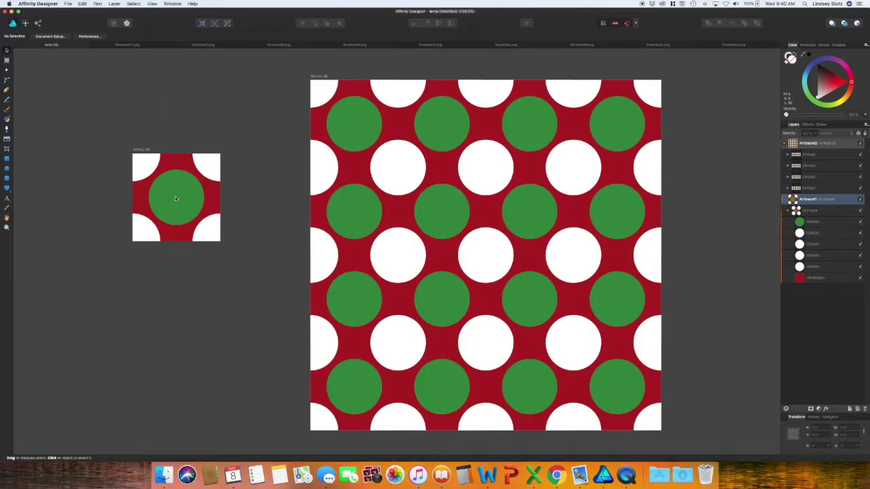
click(175, 194)
double_click(182, 198)
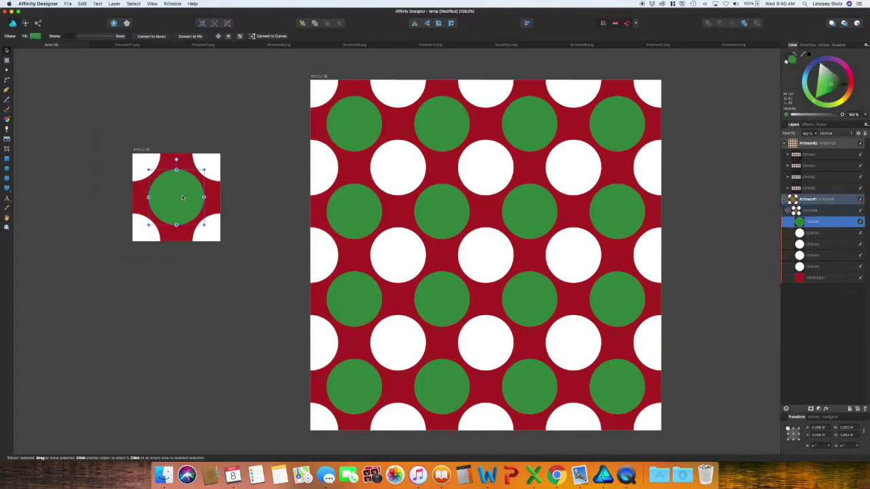
key(Delete)
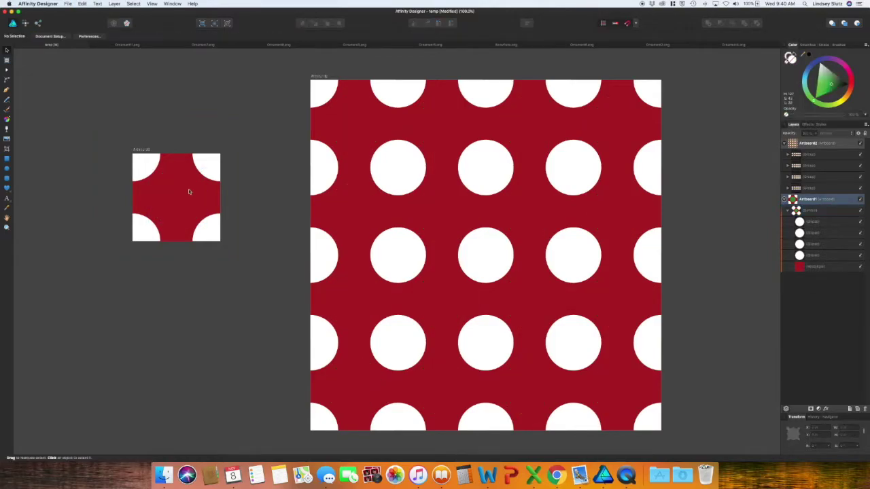
Delete the four white corner circles from the small pattern tile
double_click(209, 172)
key(Delete)
double_click(207, 227)
key(Delete)
double_click(145, 227)
key(Delete)
double_click(145, 170)
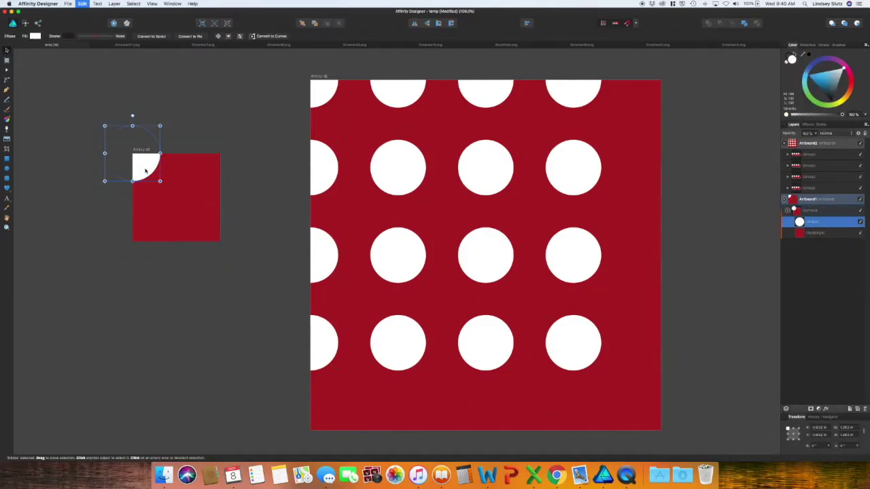
key(Delete)
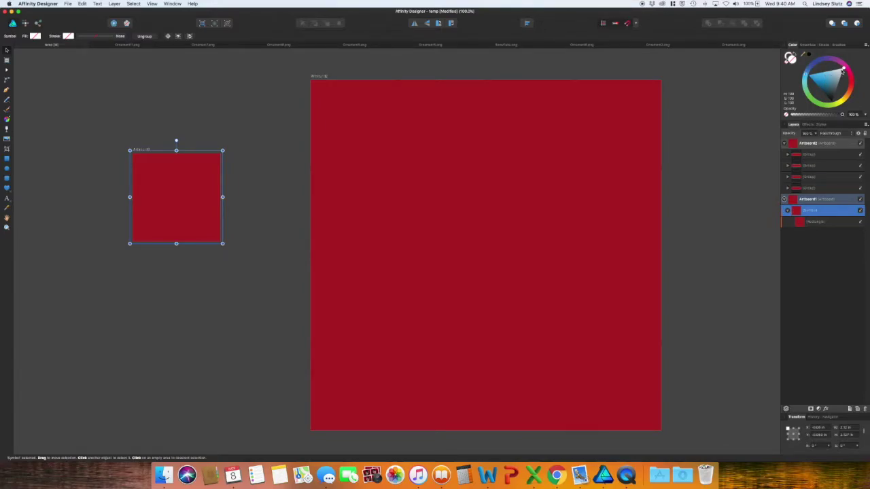
Change the pattern tile's background rectangle from red to white
click(843, 68)
click(225, 214)
key(z)
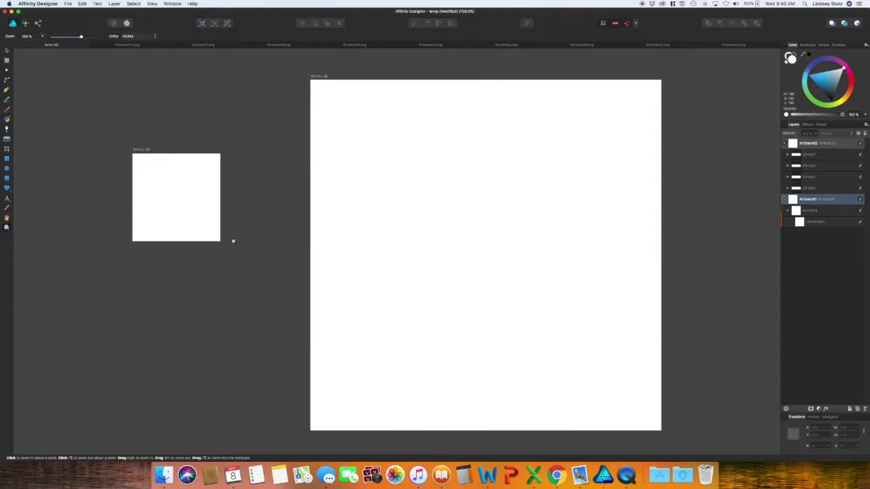
drag(233, 249, 567, 316)
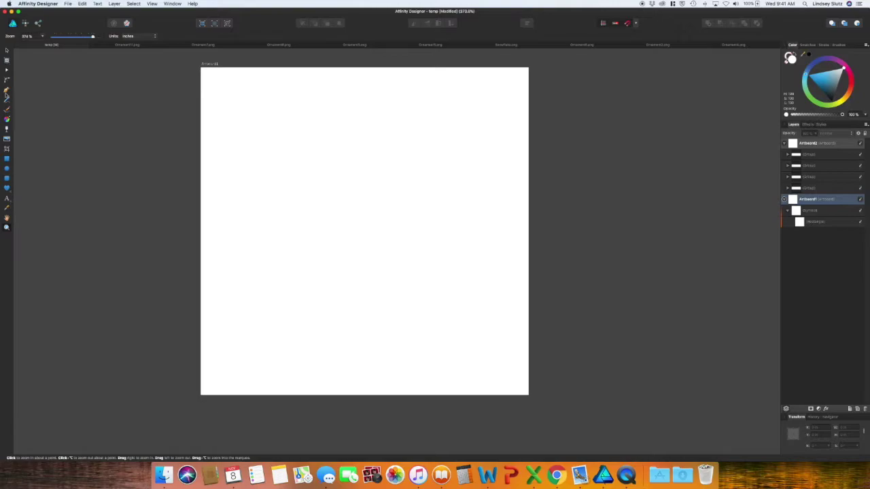
click(6, 51)
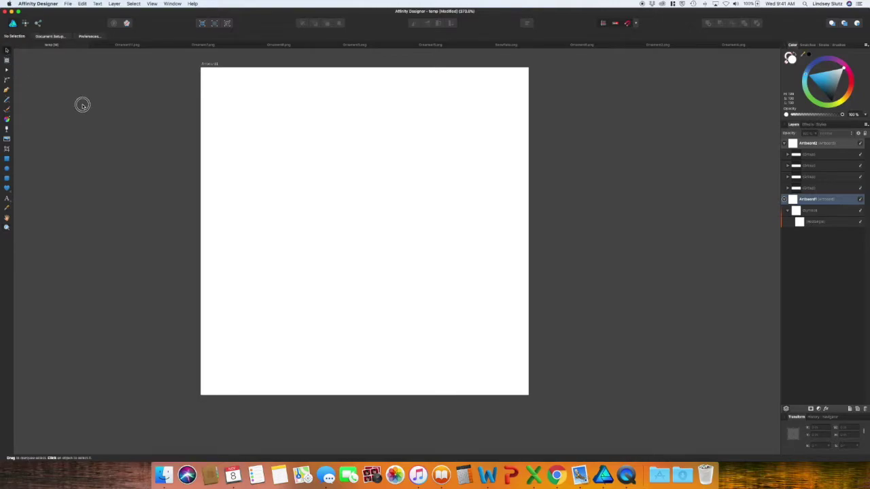
key(space)
drag(82, 102, 108, 119)
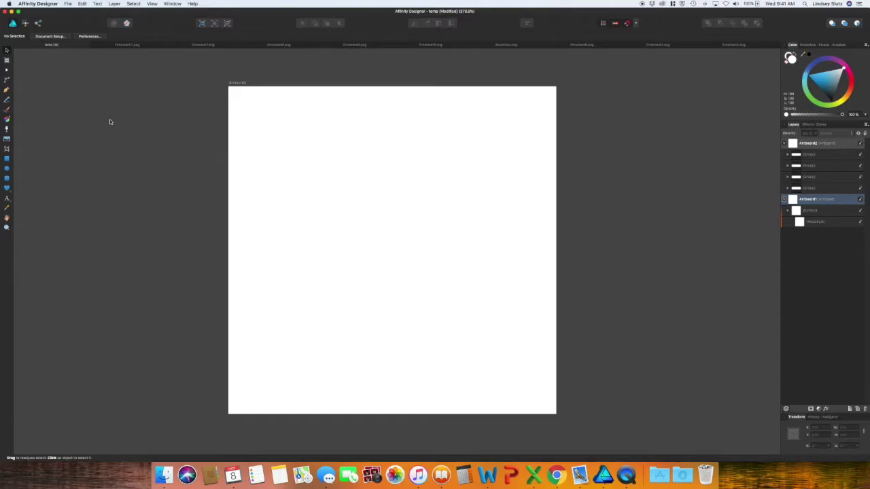
Copy the teal ornament with green dots from its PNG document and paste it into the temp pattern document
click(129, 45)
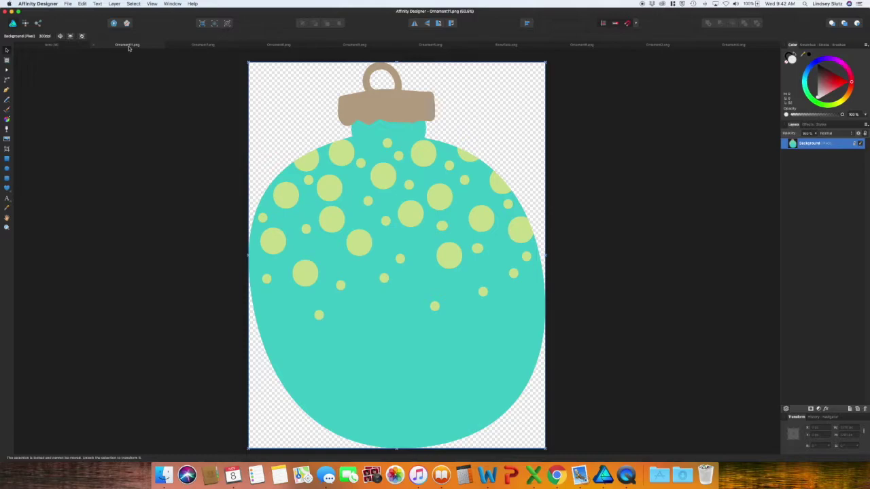
click(6, 51)
key(super+c)
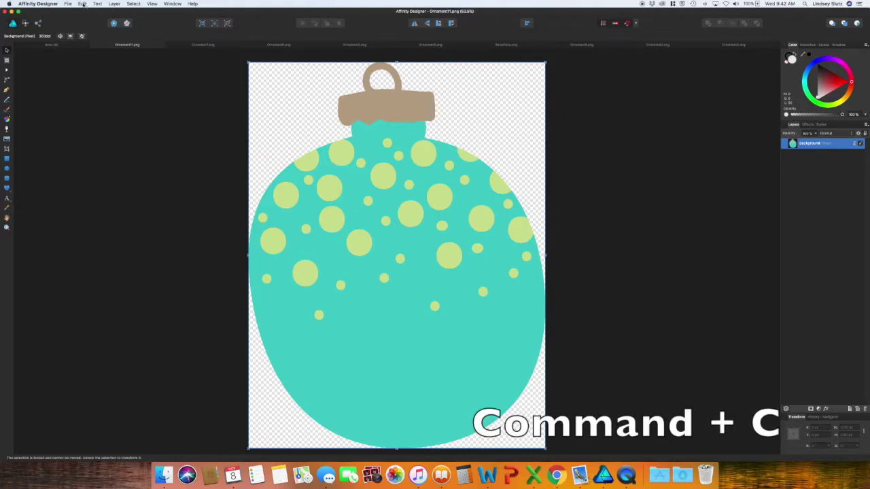
click(82, 3)
click(57, 40)
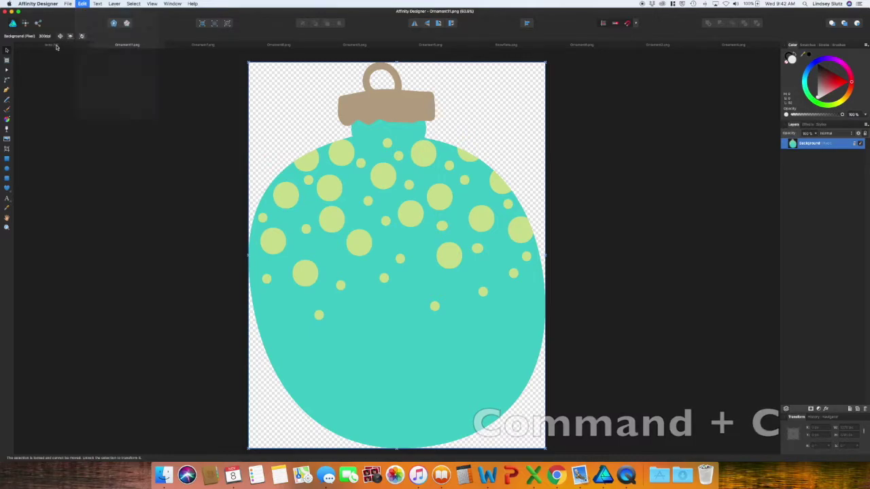
click(57, 46)
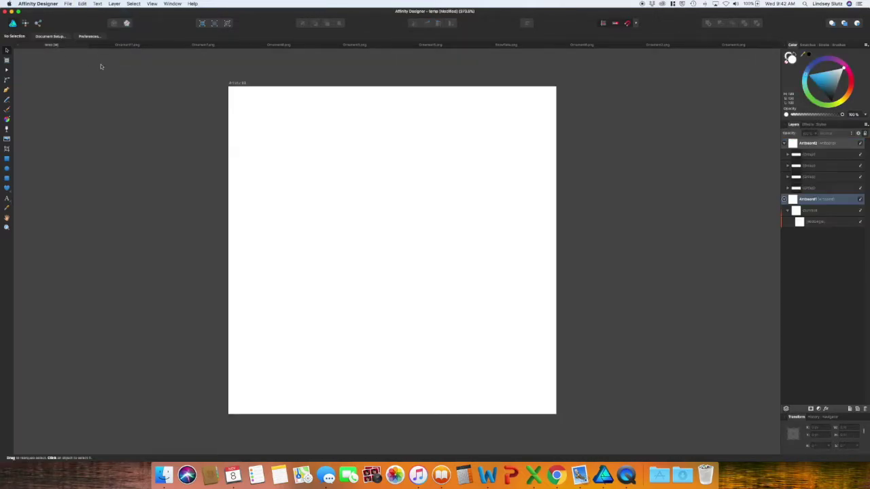
key(super+v)
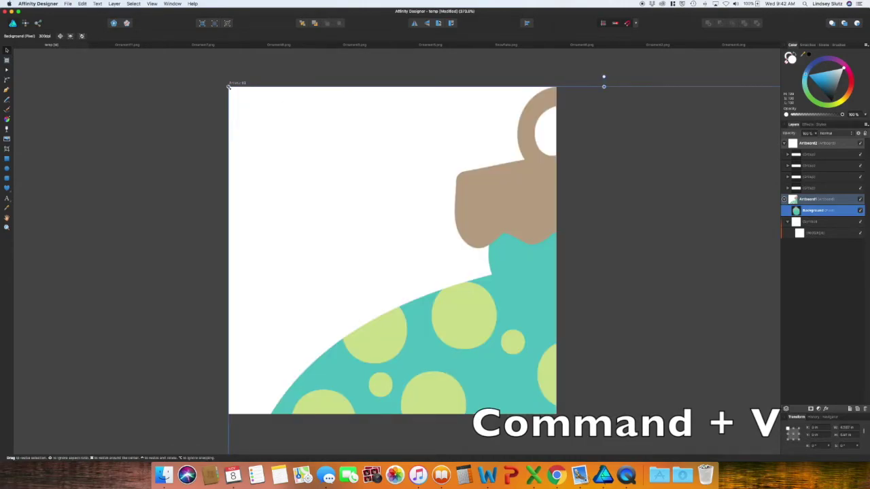
Scale the pasted teal ornament down to about 0.41 in wide and place it in the middle of the tile
drag(228, 86, 426, 209)
scroll(516, 345, down, 5)
scroll(427, 210, up, 3)
drag(245, 109, 466, 399)
drag(598, 428, 366, 121)
drag(235, 92, 462, 395)
drag(496, 435, 392, 183)
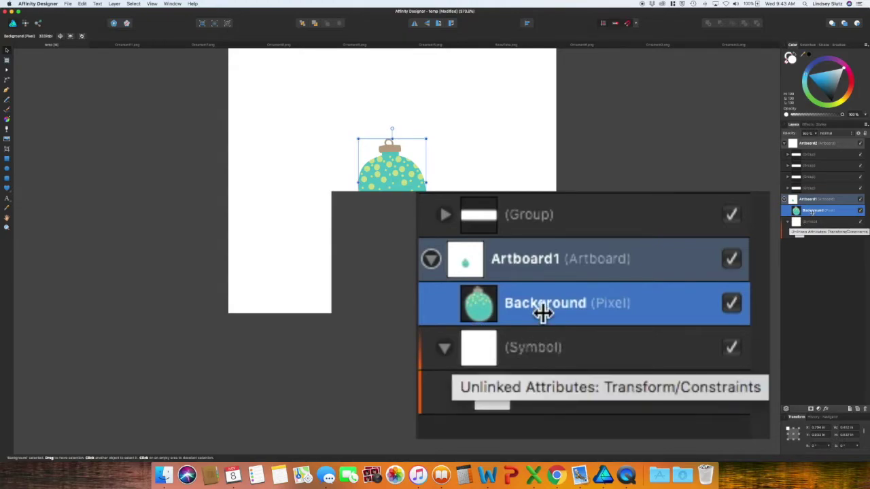
Move the teal ornament's layer inside the symbol, above its background rectangle
mouse_move(812, 211)
mouse_down()
mouse_move(801, 223)
mouse_move(808, 218)
mouse_up()
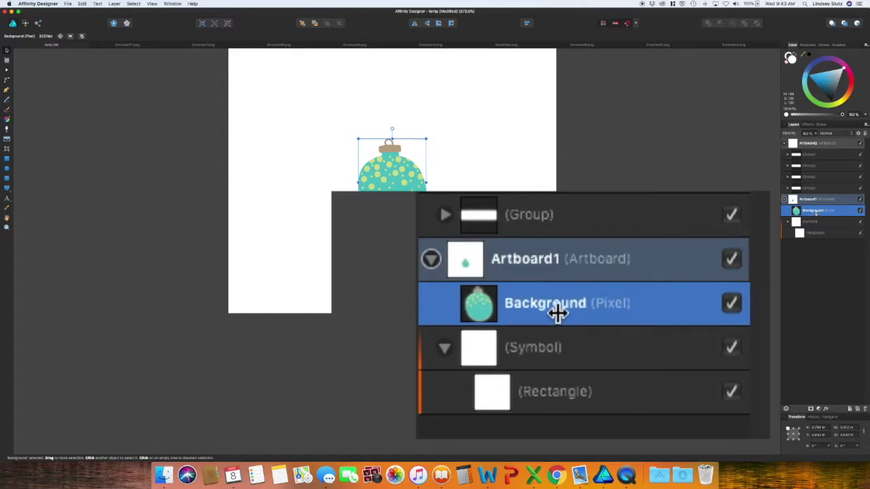
drag(816, 213, 817, 232)
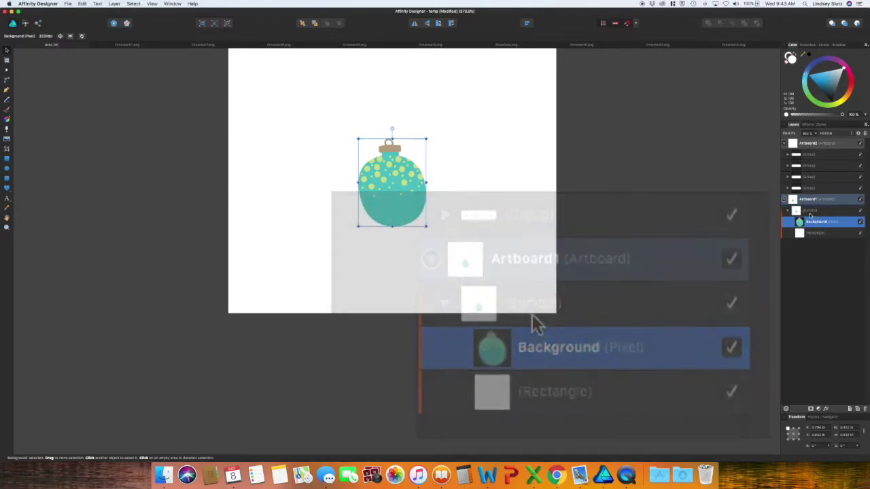
scroll(392, 204, up, 2)
Bring the green ornament with pink dots from its PNG document into the tile and place it beside the teal one
click(127, 45)
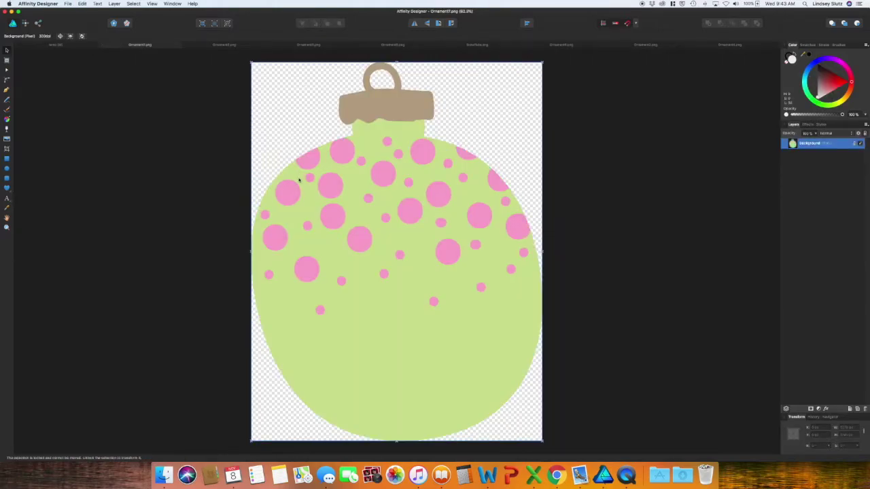
click(63, 45)
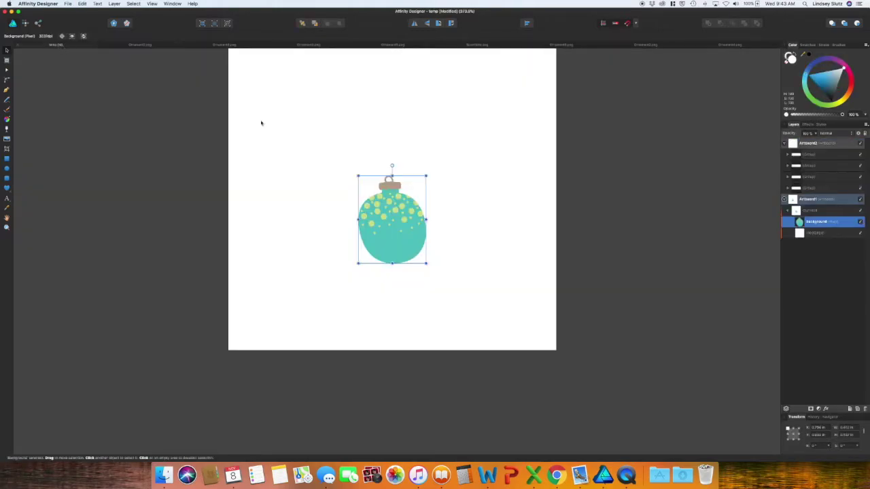
key(super+v)
drag(499, 136, 480, 245)
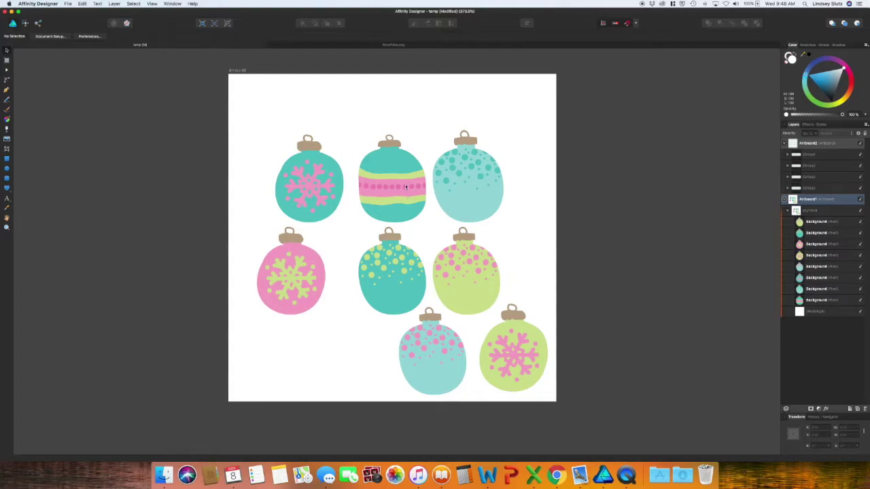
Tilt the pink snowflake ornament counterclockwise and the green dotted one clockwise, and turn the teal dotted one nearly upside down
click(302, 274)
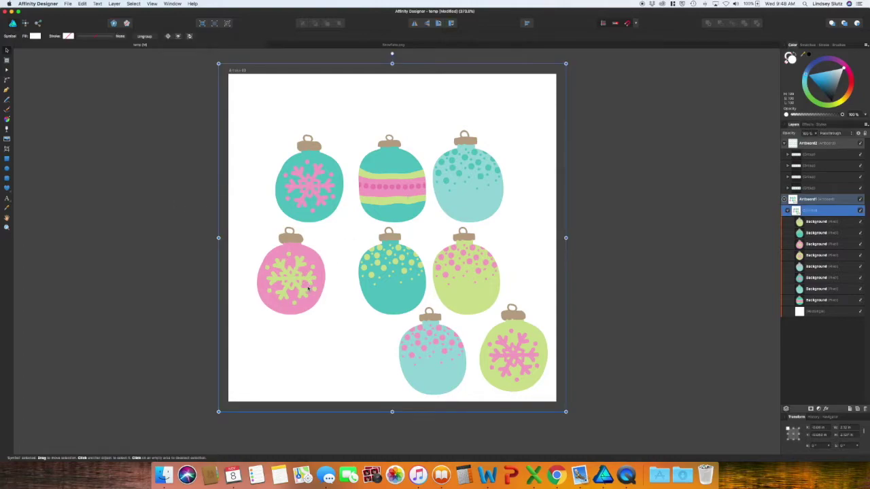
double_click(313, 285)
drag(328, 226, 305, 217)
click(484, 255)
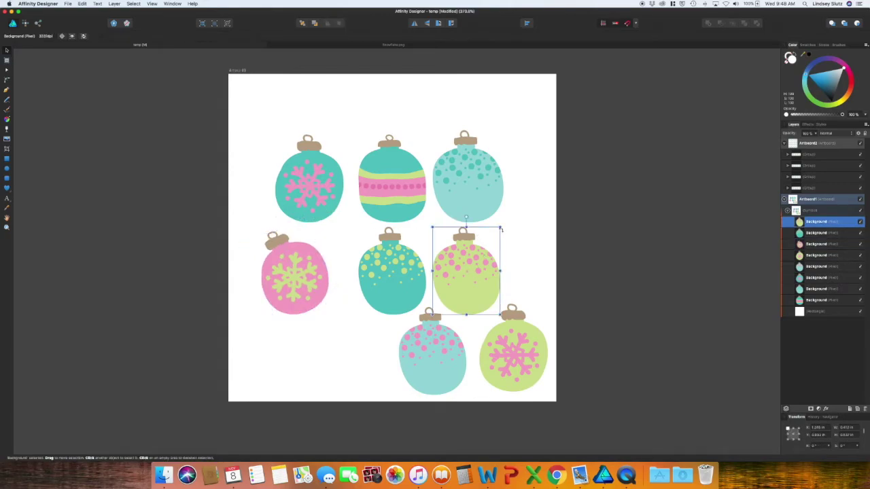
drag(503, 224, 521, 253)
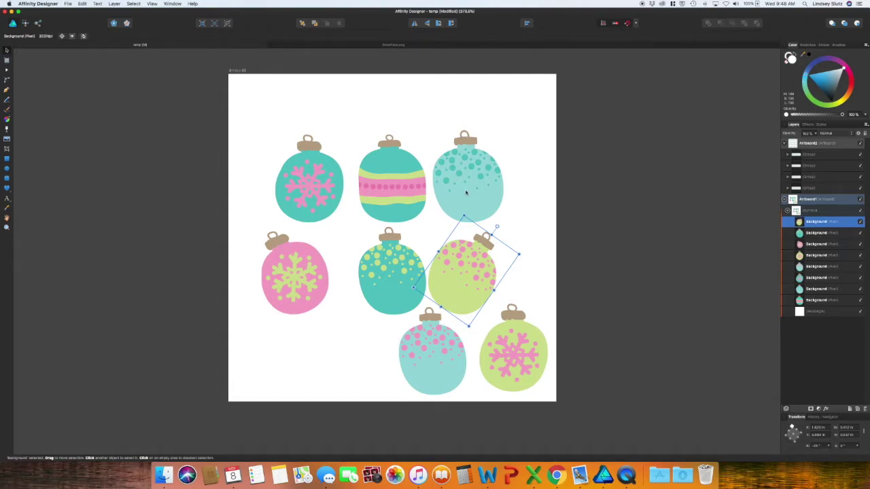
click(404, 274)
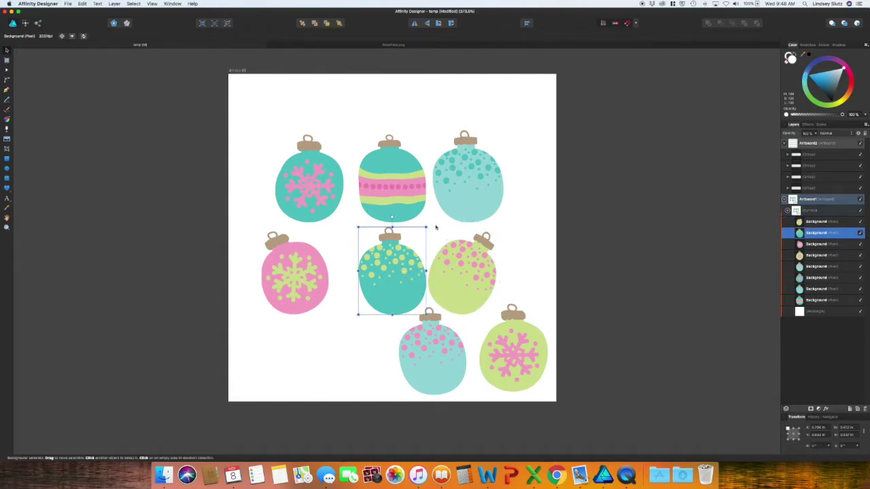
drag(428, 225, 367, 280)
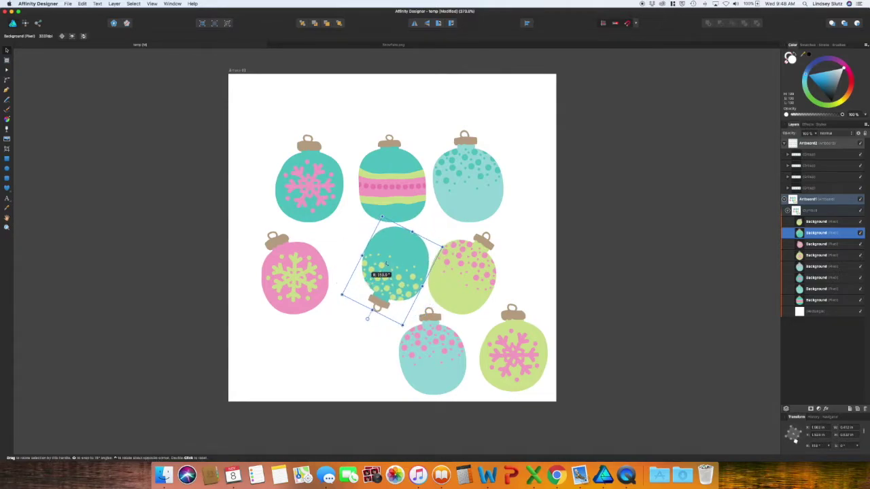
Rotate the three upper ornaments so the striped cap points sideways and the teal snowflake and light-teal dotted caps point diagonally down
click(392, 186)
drag(429, 134, 430, 218)
click(309, 186)
drag(345, 133, 258, 193)
click(467, 184)
drag(507, 129, 459, 233)
Turn the light-teal ornament with pink dots cap-down and reposition the green snowflake ornament, rotated, below the pink snowflake one
click(432, 355)
drag(469, 305, 432, 305)
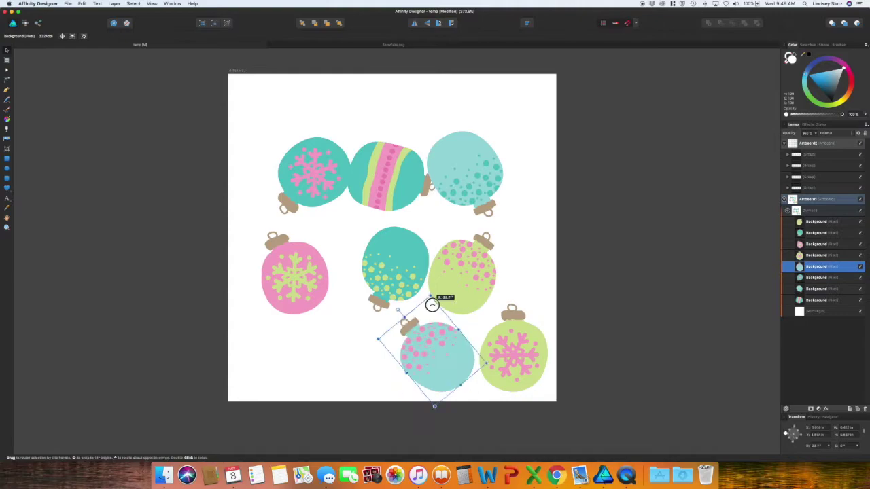
drag(394, 338, 364, 390)
click(519, 339)
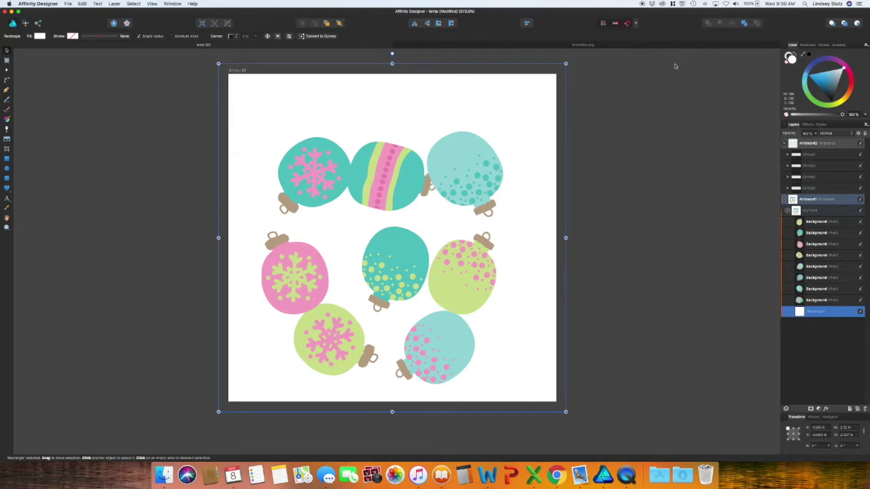
Try the ornaments' pink as the tile's background colour and lighten it to a pale pink
drag(804, 53, 450, 238)
click(818, 63)
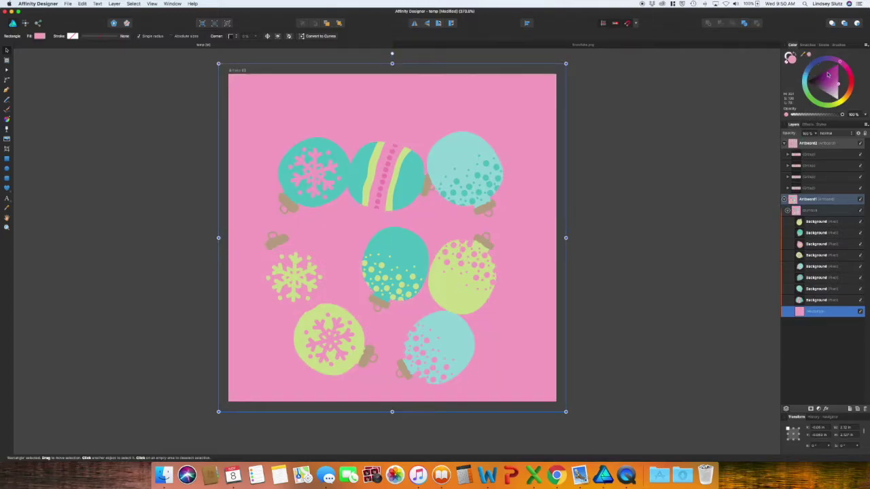
drag(840, 85, 837, 98)
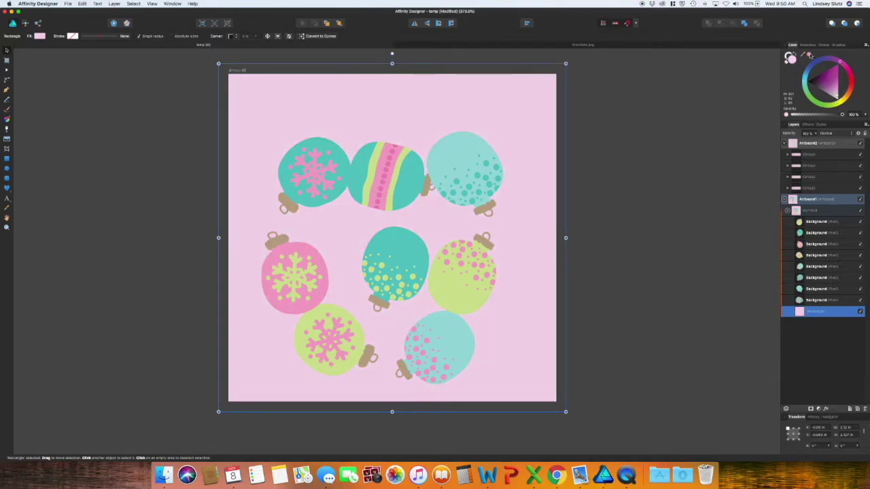
Sample the light-teal ornament colour for the tile's background and darken it to a muted dark teal
drag(802, 54, 470, 140)
click(809, 55)
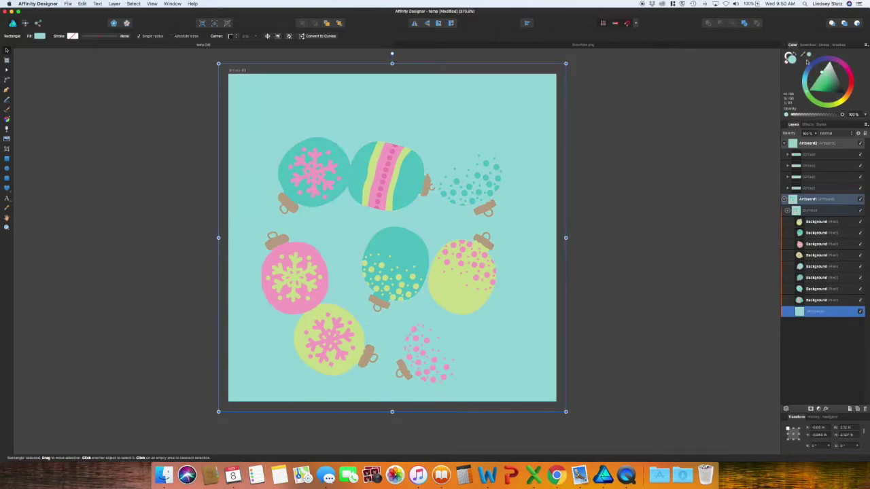
drag(823, 74, 821, 71)
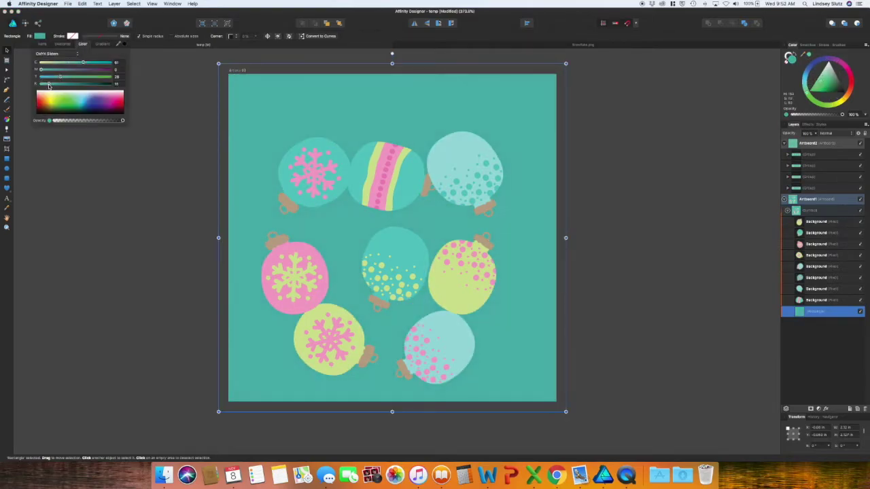
click(67, 55)
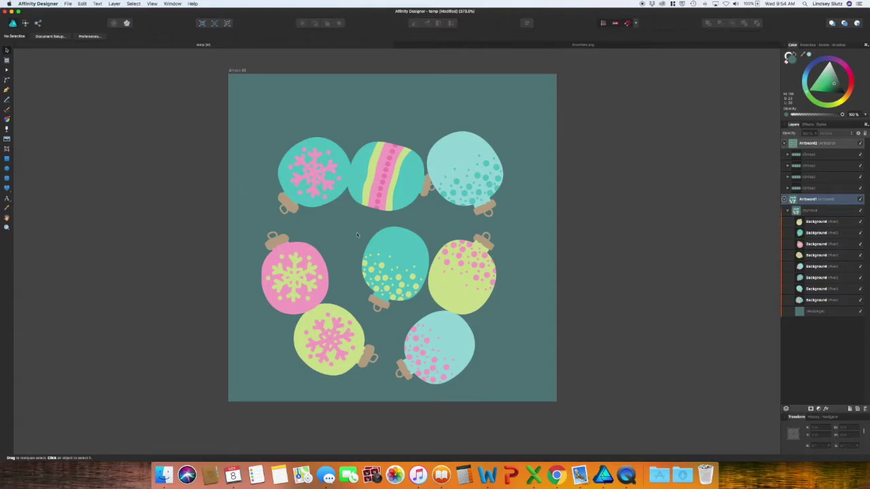
Select all eight ornaments without the background rectangle and enlarge them together proportionally
click(332, 253)
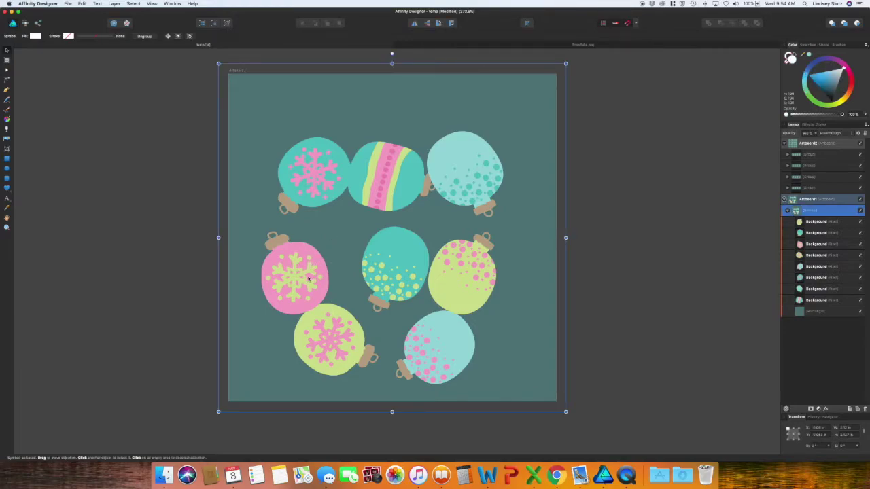
click(309, 278)
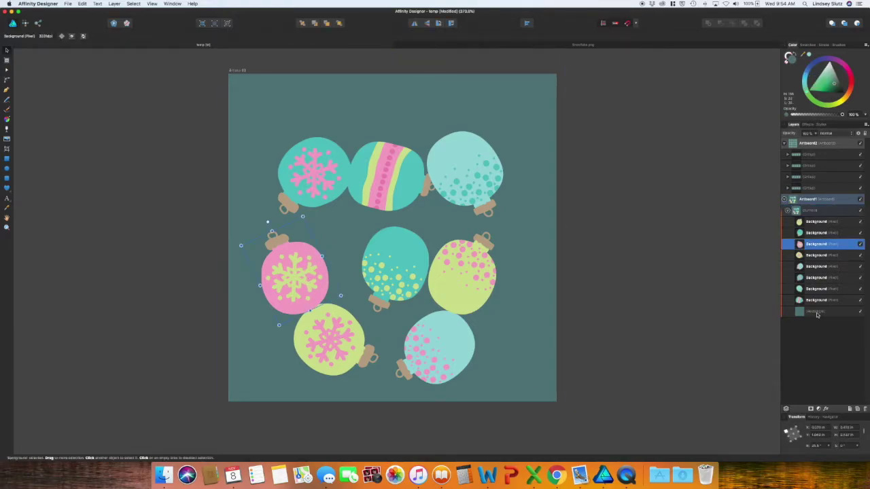
shift+click(817, 313)
click(819, 226)
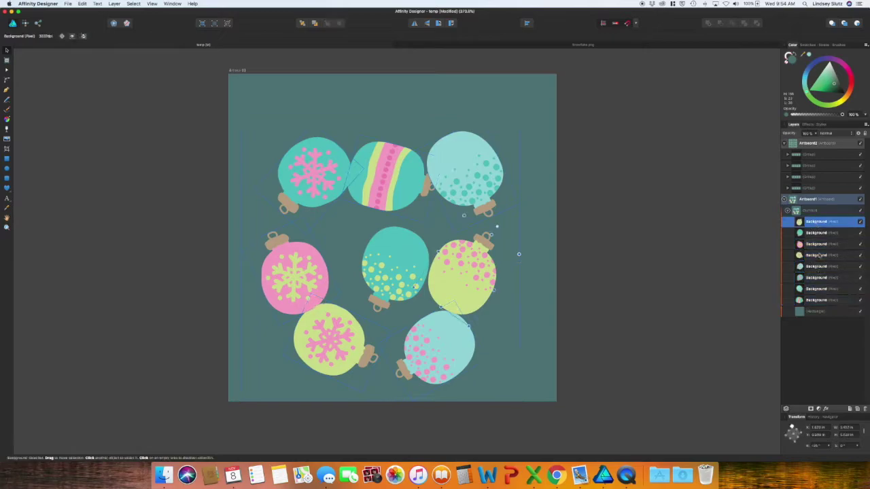
shift+click(824, 300)
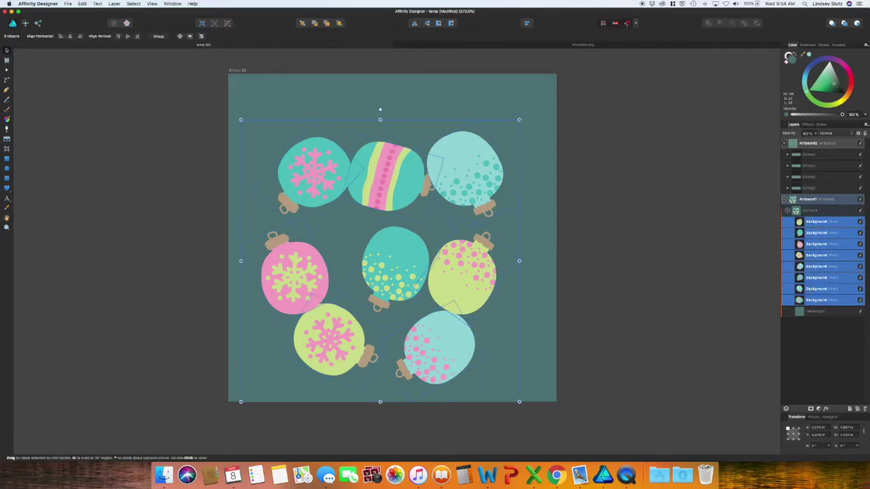
drag(519, 119, 586, 95)
click(586, 95)
Move the teal ornament with the pink snowflake across the tile's left edge and duplicate it in place
click(332, 142)
drag(332, 142, 244, 147)
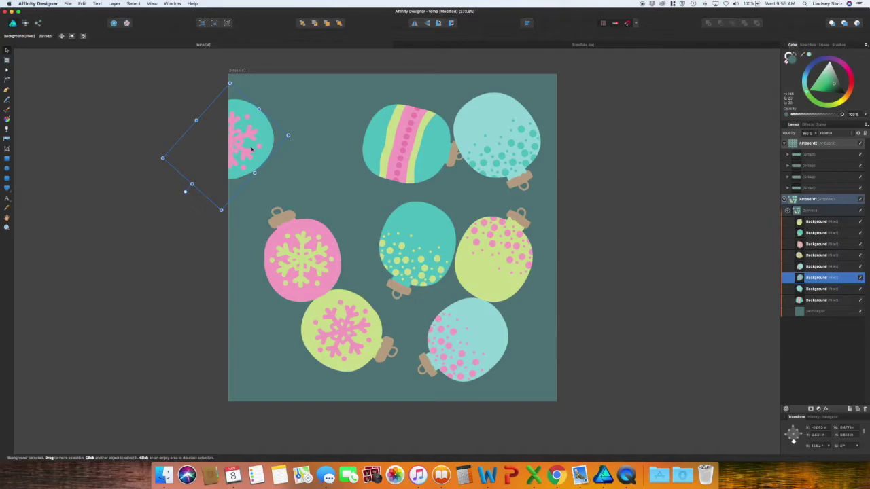
key(super+j)
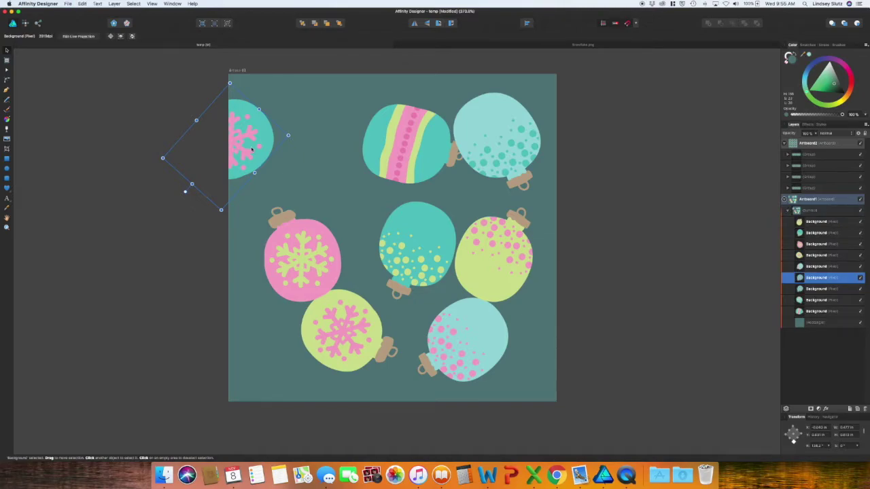
click(83, 4)
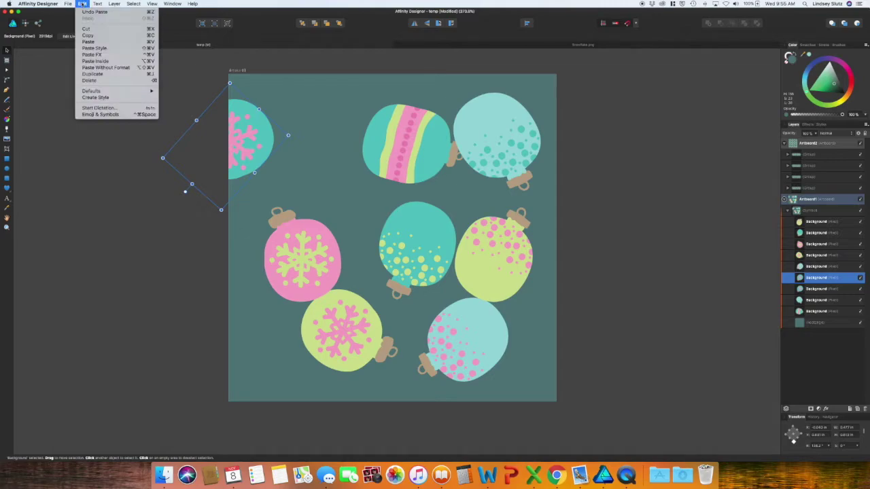
click(82, 4)
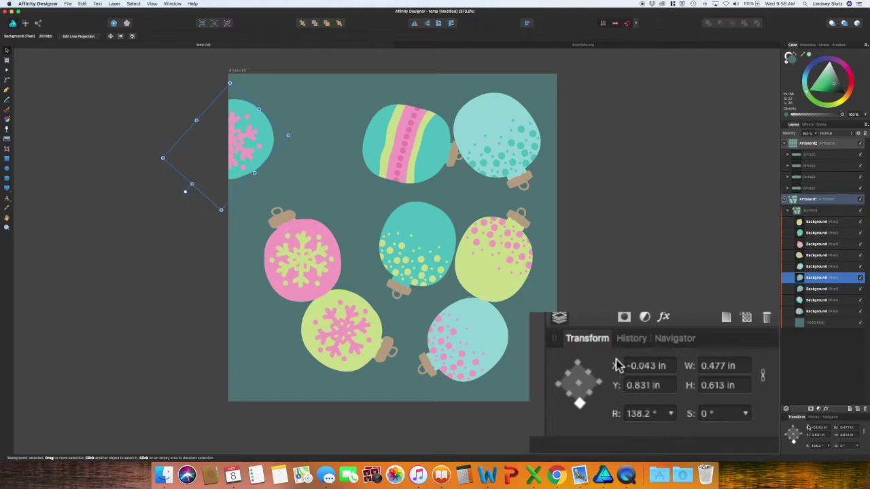
Offset the duplicated teal snowflake ornament by adding 2 in to its X position and 1 in to its Y position
click(671, 368)
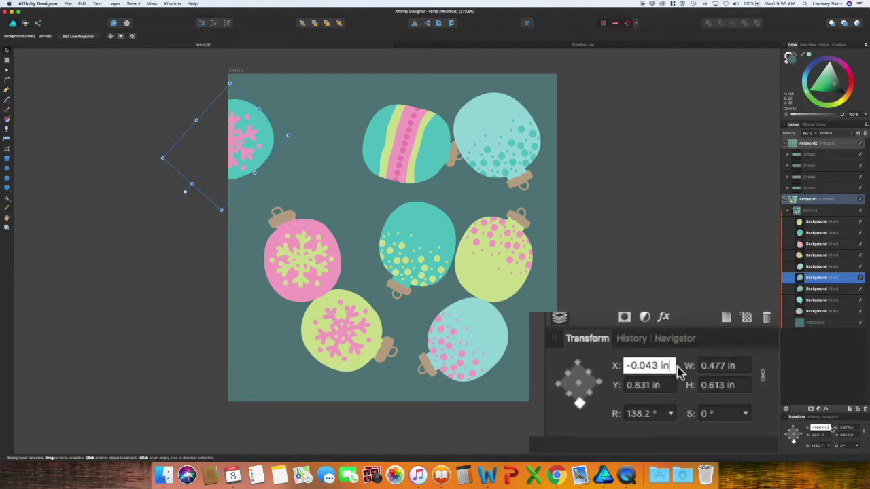
text(+2)
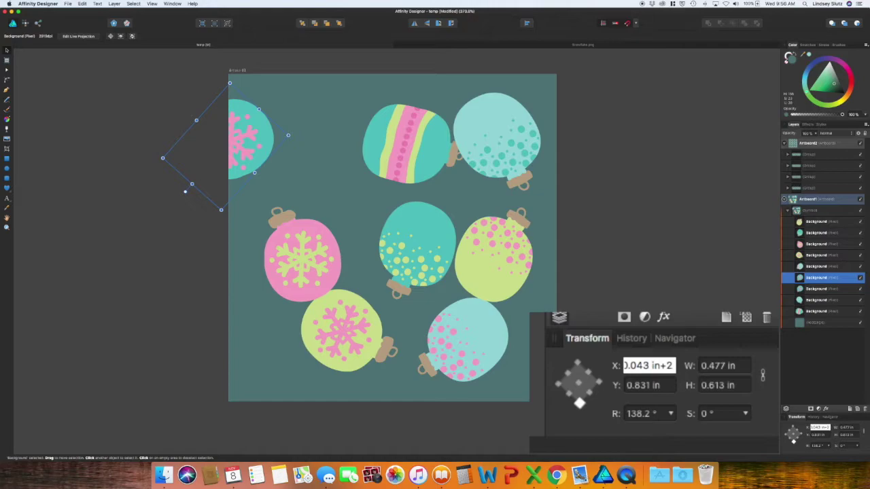
key(Tab)
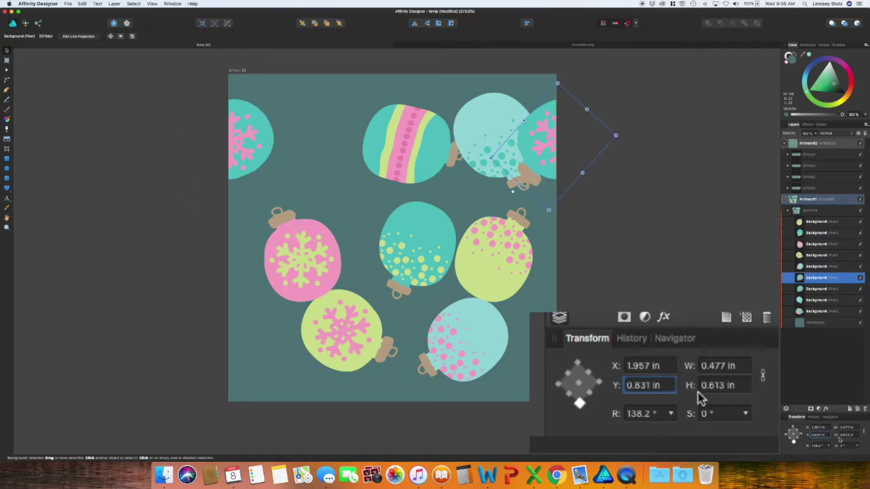
click(668, 385)
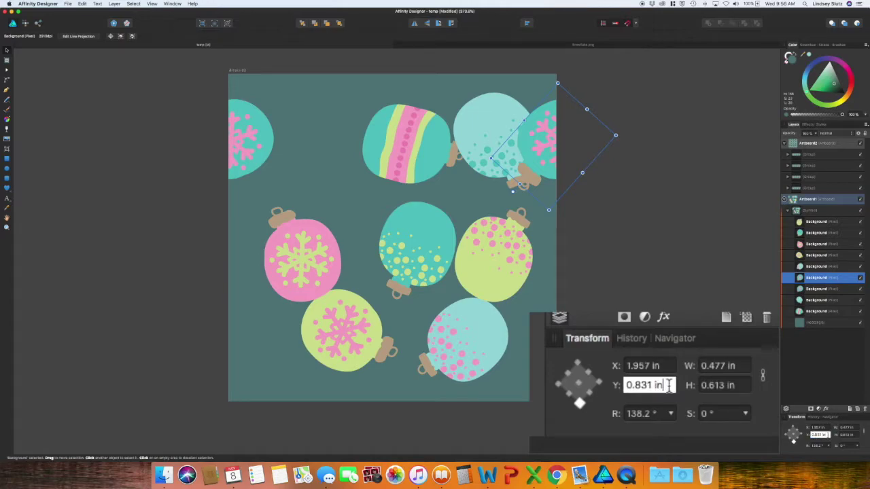
text(+1)
key(Return)
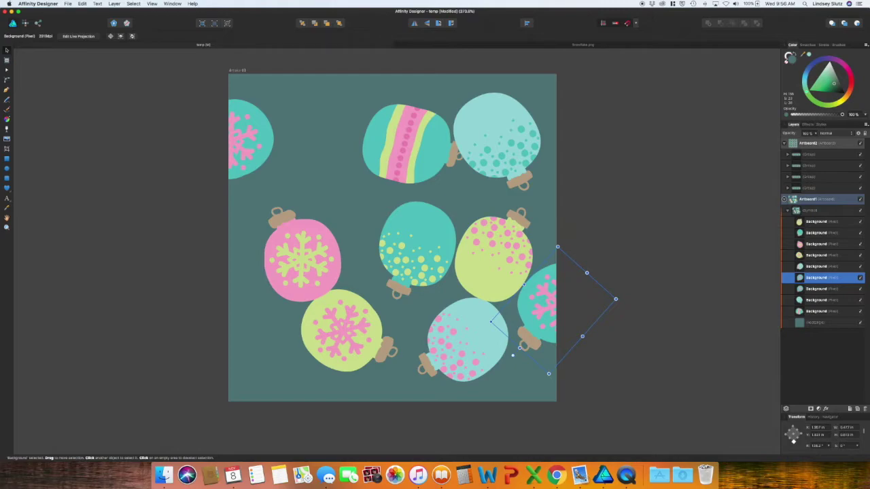
Move the green snowflake ornament up to the middle, and set the light-teal teal-dotted ornament across the bottom edge with a duplicate 2 in higher
drag(367, 319, 409, 182)
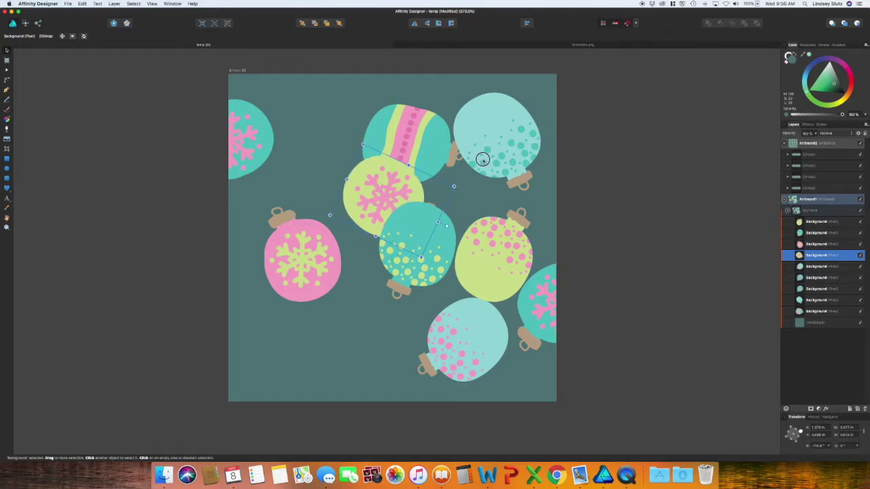
drag(480, 162, 340, 379)
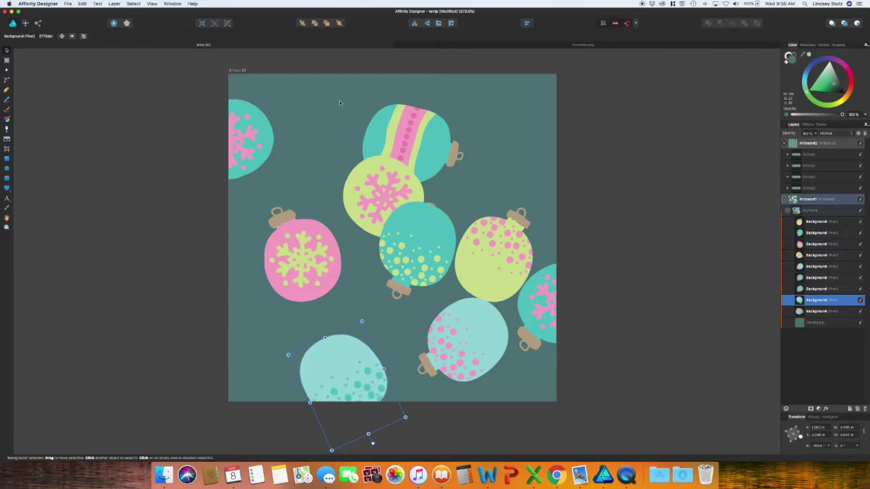
key(super+j)
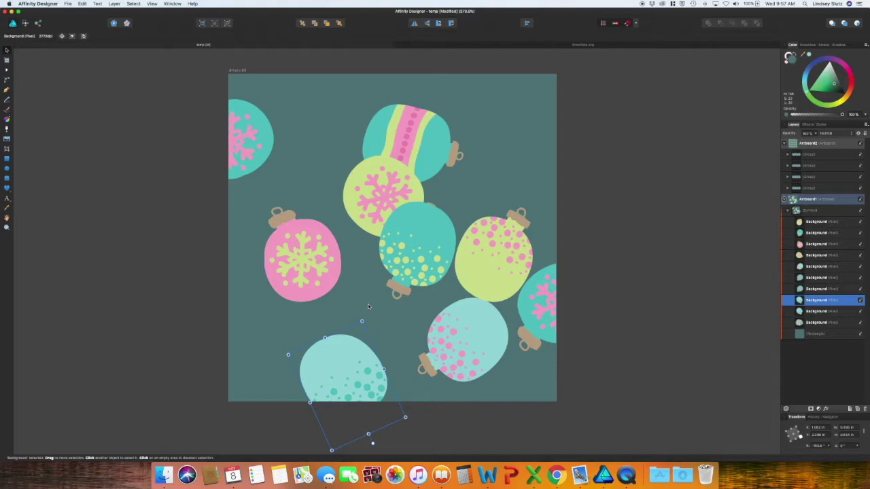
click(826, 435)
key(Return)
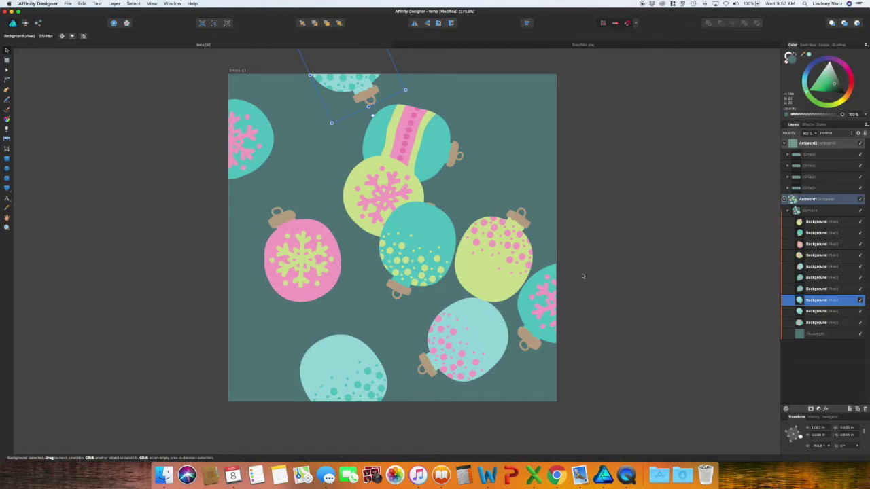
Move the striped ornament across the tile's left edge and offset a duplicate 2 in to the right and 1 in up
drag(422, 151, 277, 293)
key(super+j)
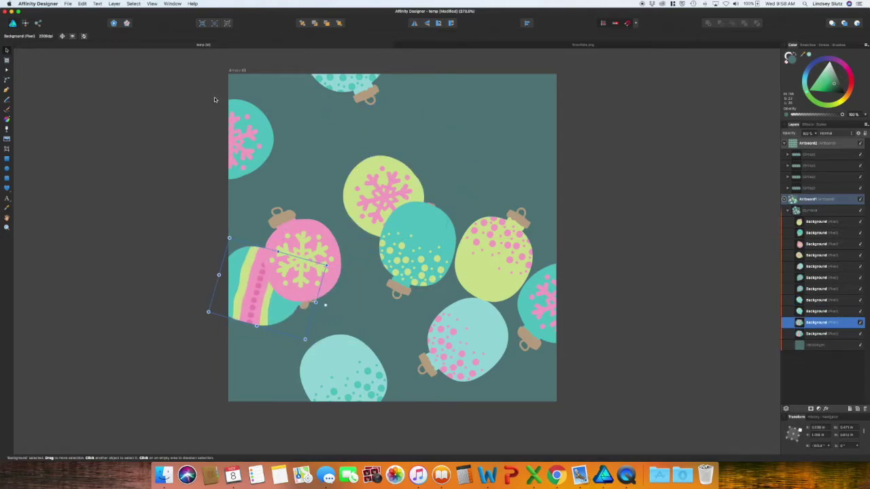
click(827, 428)
text(+2)
key(Return)
click(828, 435)
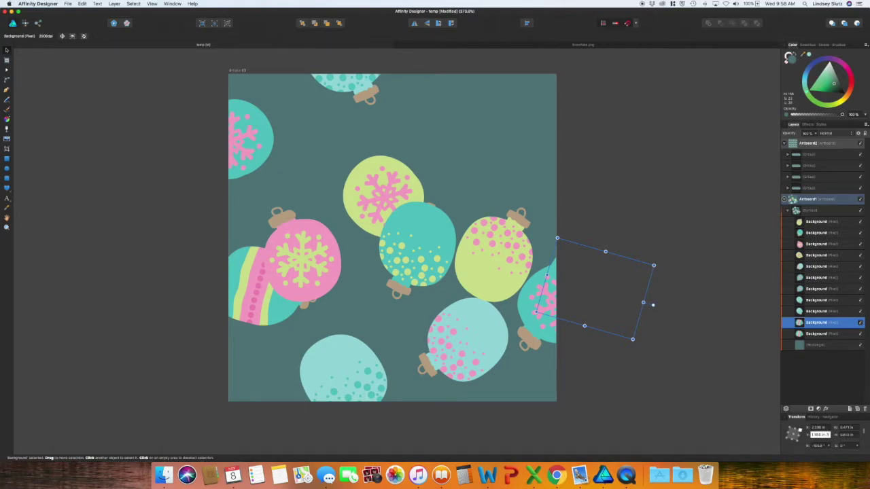
key(Return)
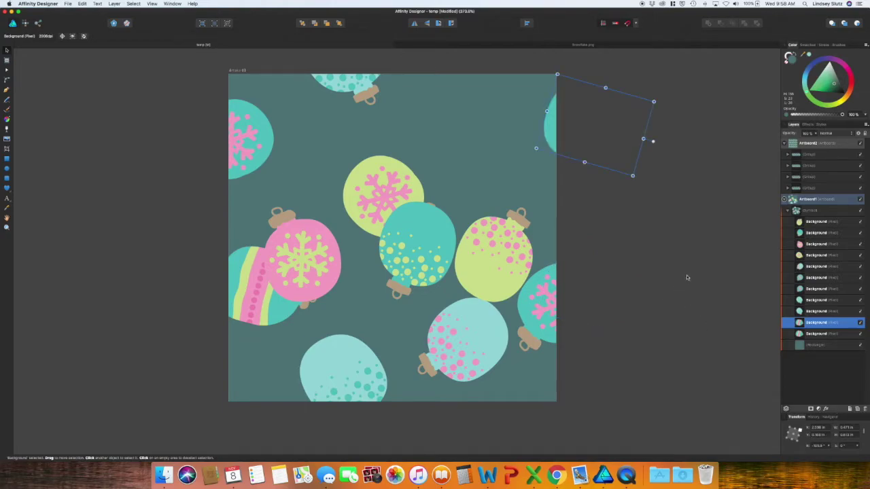
click(662, 275)
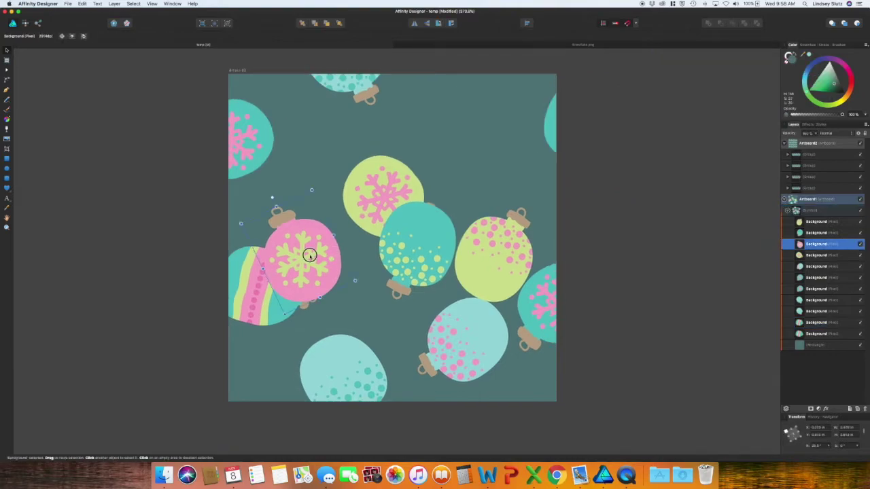
Move the pink snowflake ornament across the tile's top edge and offset a duplicate 2 in down
drag(310, 252, 472, 91)
key(super+j)
click(824, 435)
text(+2)
key(Return)
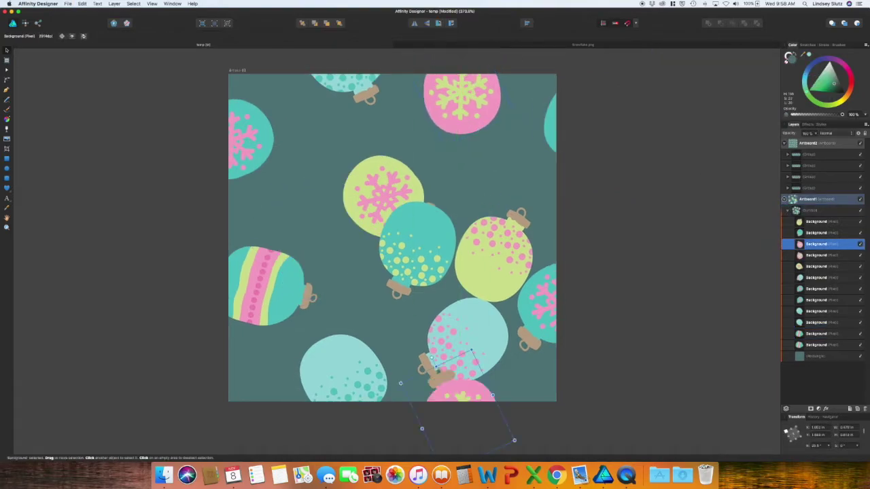
click(598, 288)
drag(511, 251, 510, 247)
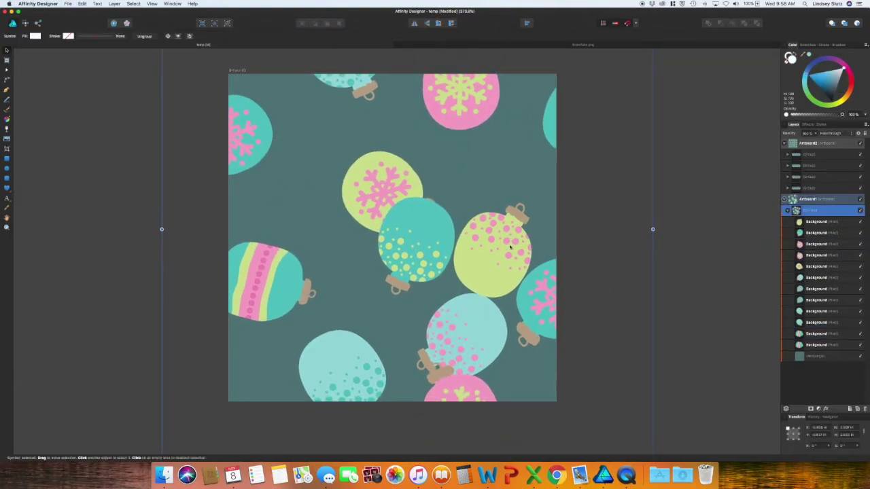
key(super+z)
click(611, 211)
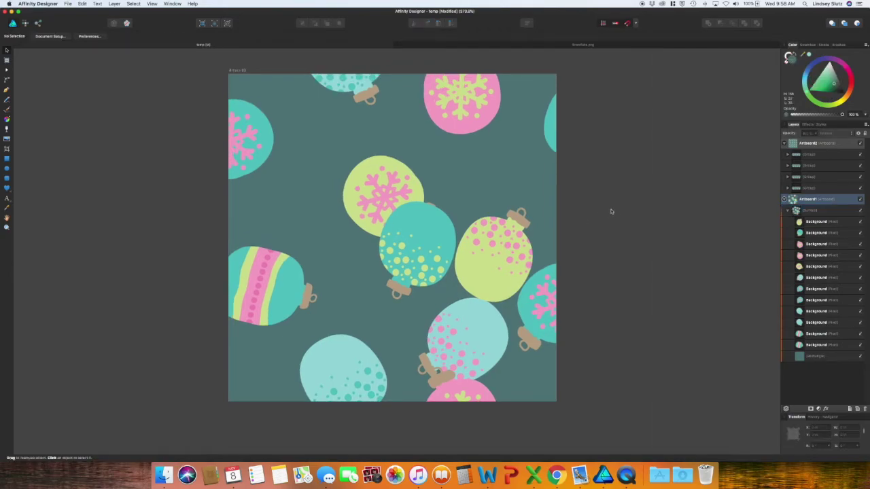
Try spreading the four inner ornaments apart, with the green snowflake one at the tile's upper left and the green dotted one at the right
click(507, 245)
drag(508, 245, 518, 212)
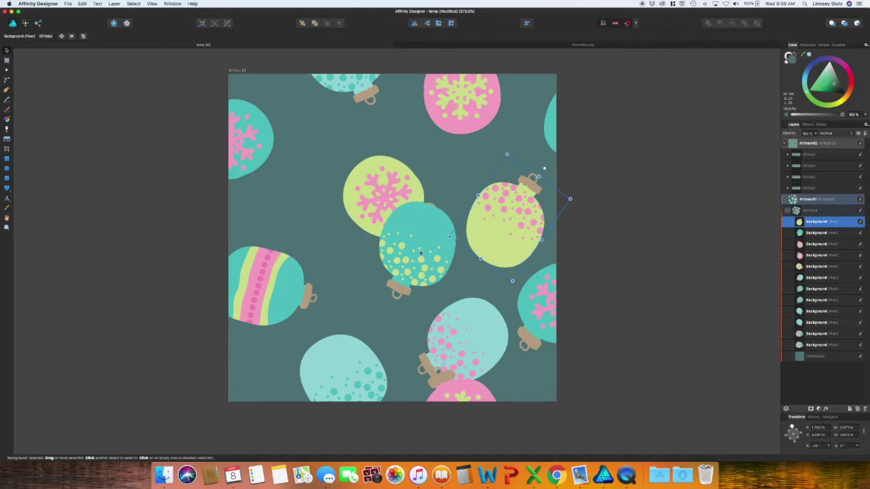
drag(420, 253, 401, 268)
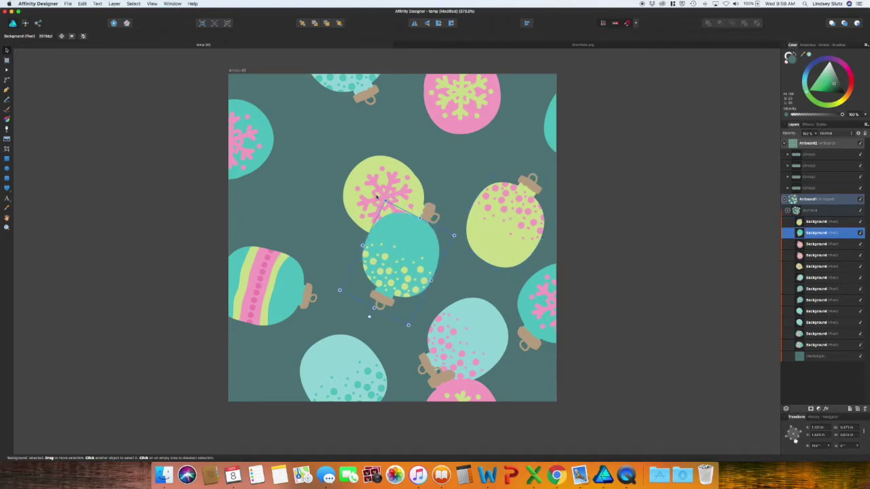
drag(377, 196, 324, 154)
drag(392, 252, 405, 224)
drag(456, 337, 451, 322)
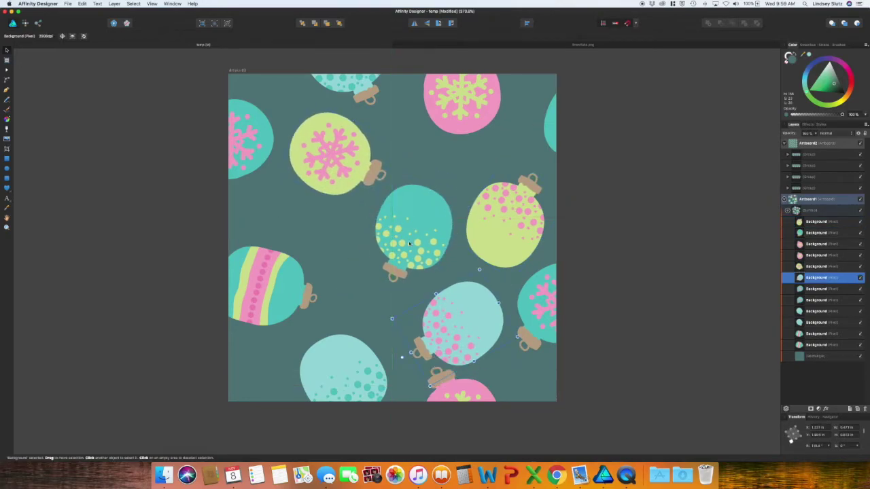
Rearrange the inner ornaments: green dotted at upper left, teal dotted in the middle, light-teal pink-dotted at upper right, green snowflake below the middle
click(409, 243)
drag(345, 179, 435, 307)
drag(506, 225, 336, 181)
drag(468, 333, 520, 202)
drag(433, 287, 442, 318)
drag(413, 237, 414, 229)
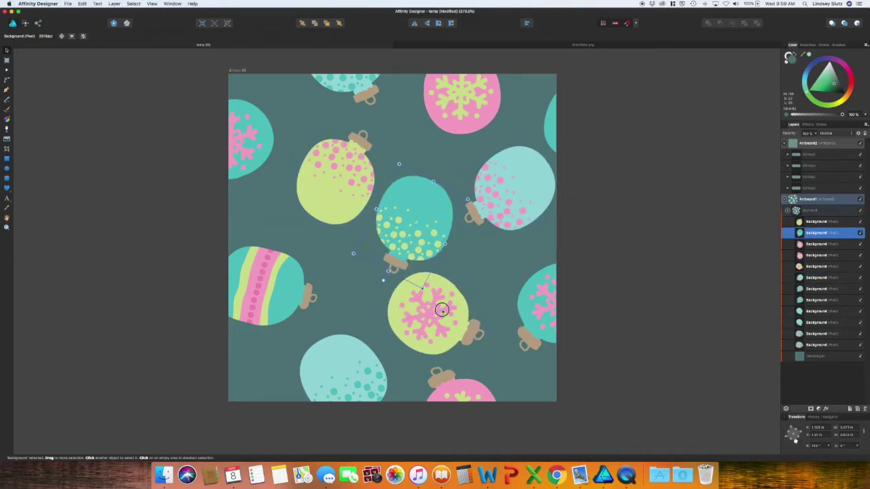
Nudge the four inner ornaments so the gaps between them and the edge ornaments are even
drag(442, 309, 443, 310)
click(419, 231)
drag(342, 198, 328, 207)
drag(414, 231, 409, 227)
drag(412, 316, 414, 317)
drag(514, 191, 515, 205)
click(613, 201)
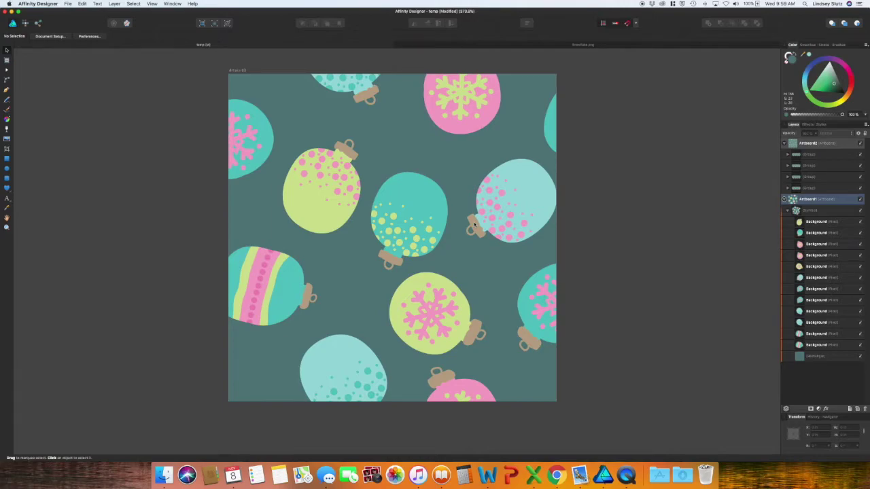
Copy the white snowflake from snowflake.png into the tile document and nest it inside the symbol above the ornaments
click(525, 43)
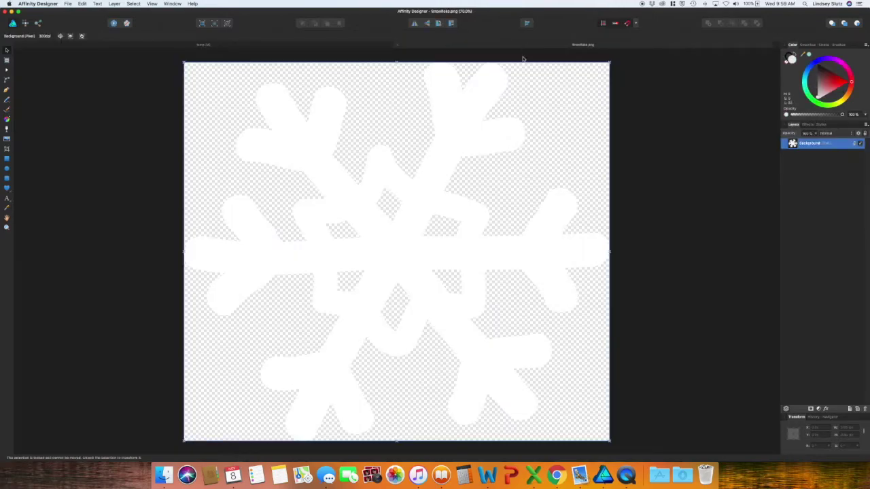
click(271, 44)
key(super+v)
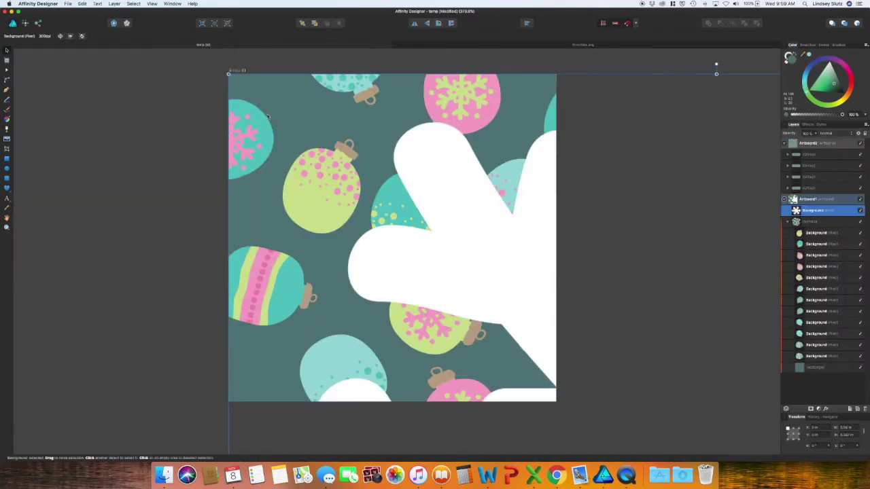
click(825, 222)
drag(824, 213, 819, 229)
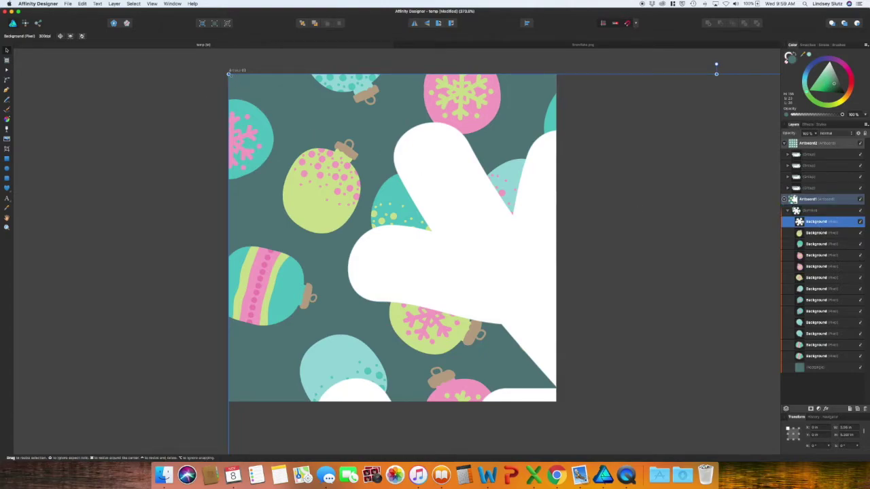
Shrink the white snowflake to about 0.15 in wide and place it between the green snowflake and light-teal pink-dotted ornaments
drag(229, 74, 558, 275)
drag(644, 370, 350, 121)
drag(214, 74, 521, 342)
drag(645, 407, 352, 200)
drag(226, 133, 498, 267)
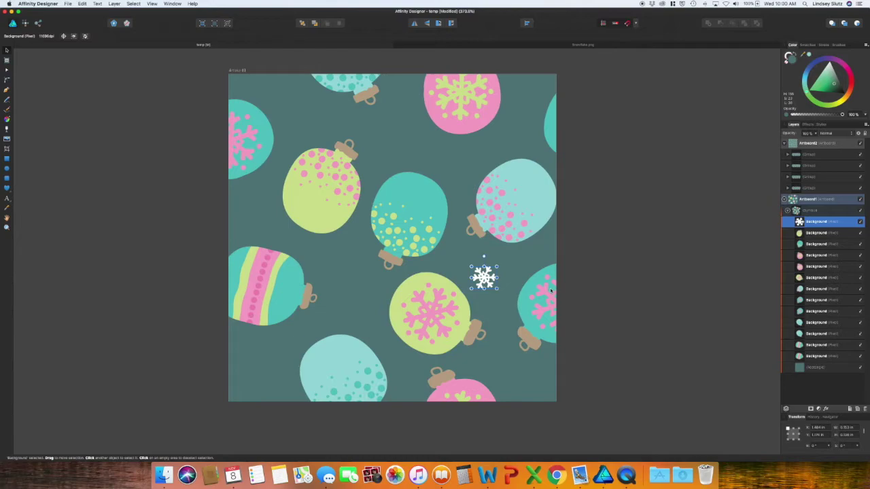
Duplicate the small white snowflake and place the copy between the striped and green snowflake ornaments
key(super+j)
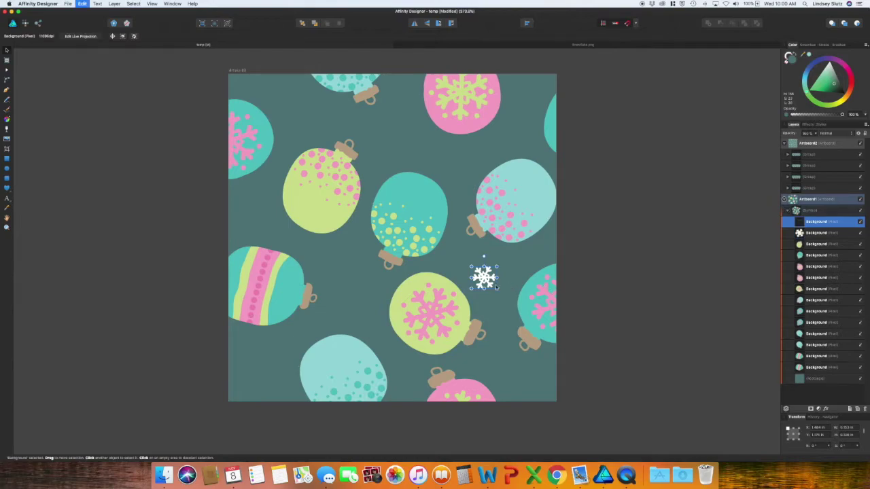
drag(483, 278, 364, 291)
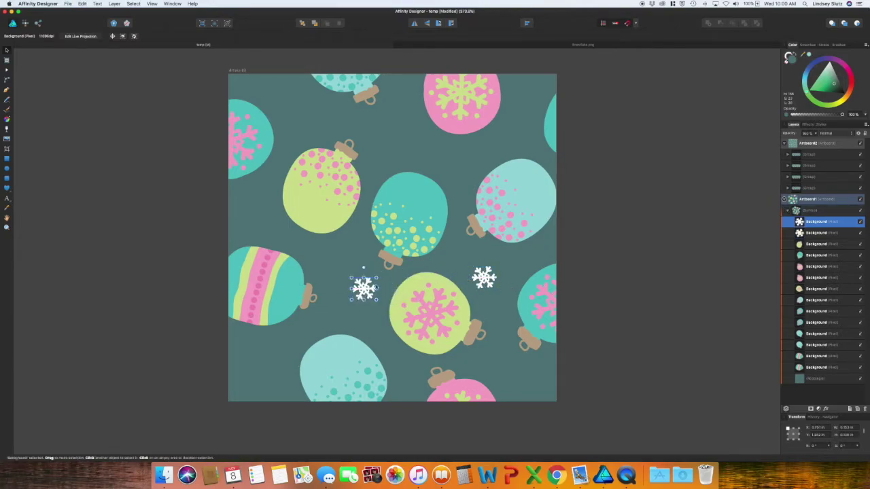
Add rotated snowflake copies above the yellow-dotted teal ornament and across the tile's top edge near its right corner
drag(381, 280, 529, 78)
key(super+j)
key(super+j)
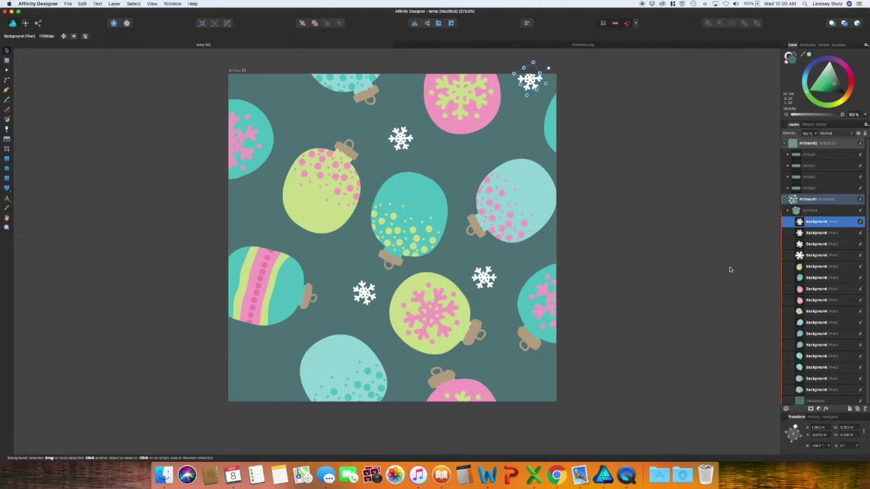
Duplicate the top-edge snowflake 2 in down onto the bottom edge and nudge the matching pair slightly upward together
key(super+j)
click(829, 435)
text(+2)
key(Return)
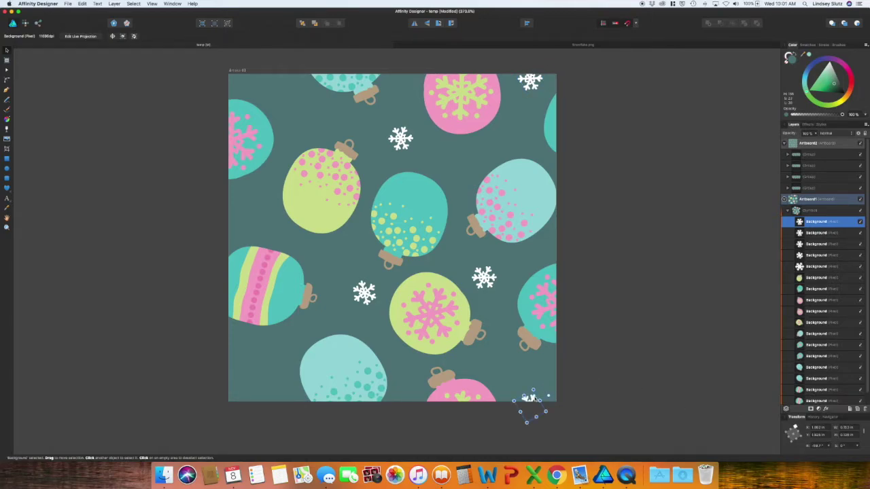
click(534, 398)
click(533, 398)
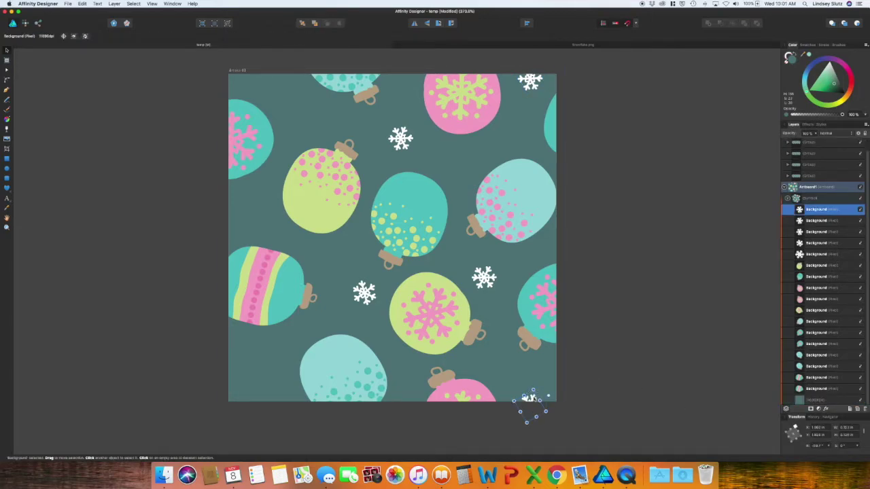
shift+click(534, 82)
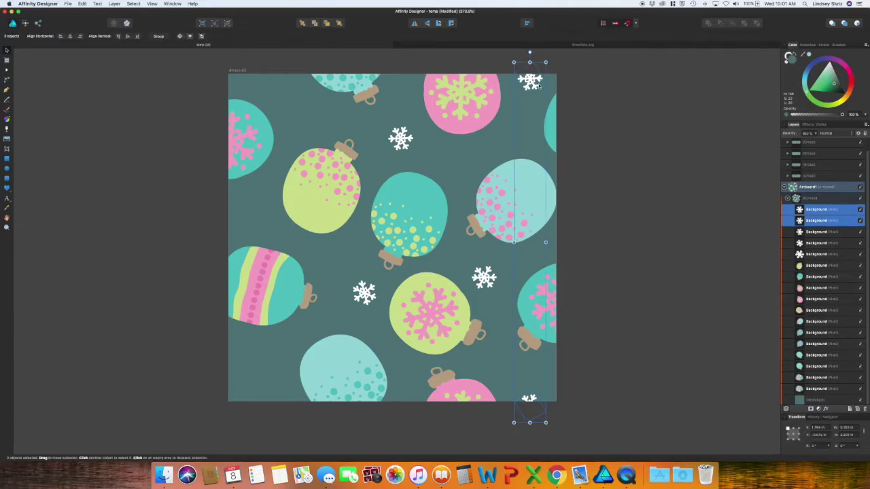
drag(538, 87, 534, 82)
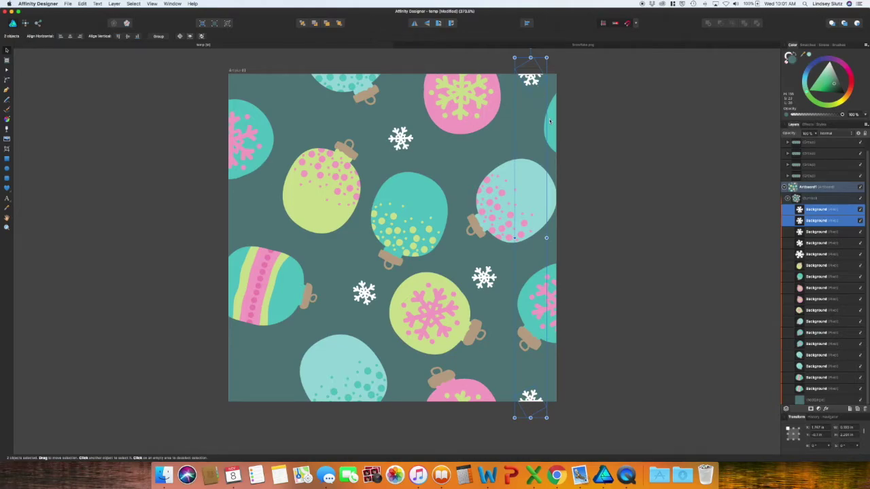
Place snowflake copies below the striped ornament and across the tile's left edge, offsetting a copy of the edge one by +2 in horizontally
click(598, 236)
drag(364, 292, 266, 377)
drag(400, 138, 233, 214)
click(819, 428)
text(+2)
key(Return)
Move the top-edge snowflake down into the gap beside the pink ornament, and the bottom-edge one up beside the green snowflake ornament's cap
click(529, 397)
shift+click(531, 79)
drag(534, 84, 528, 103)
shift+click(531, 86)
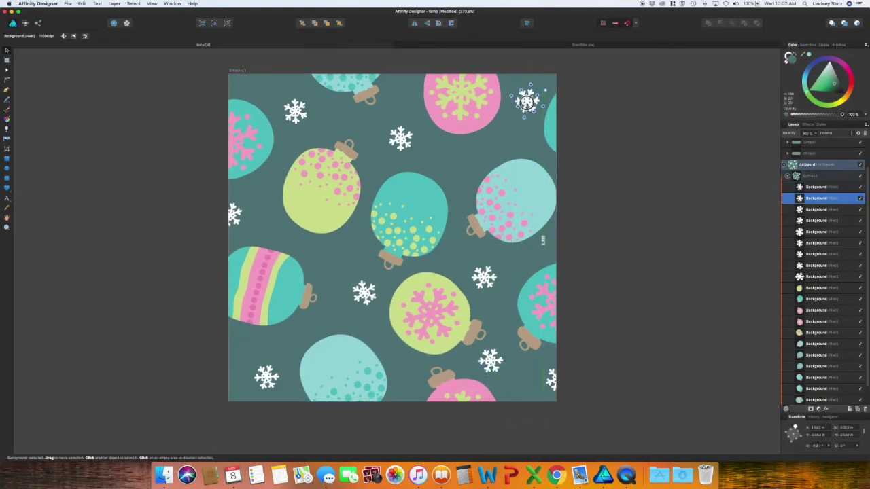
double_click(528, 398)
drag(528, 398, 493, 355)
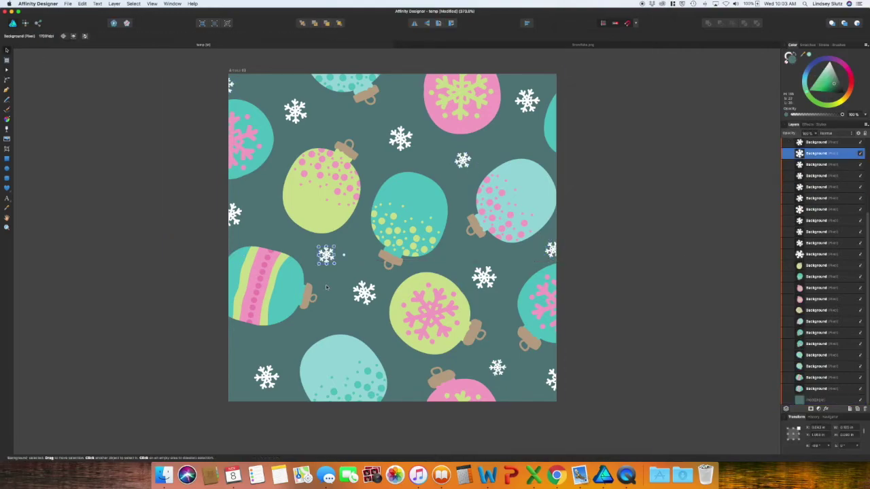
Duplicate the smaller snowflake into remaining gaps, including between the bottom ornaments and between the upper-left teal and green dotted ornaments
key(super+j)
drag(326, 255, 406, 364)
key(super+j)
drag(405, 364, 276, 165)
key(super+j)
click(148, 193)
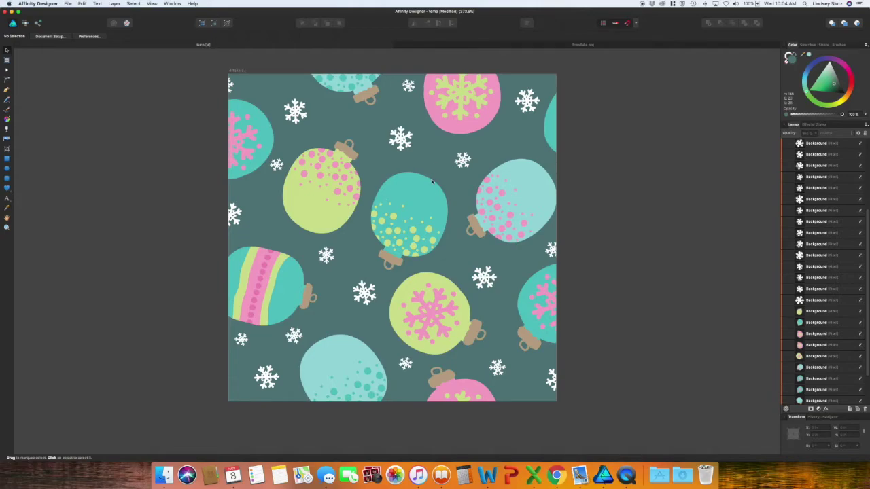
Draw a circle about 0.08 in wide near the tile's upper-left corner and lighten its fill to a tint of about 80
key(m)
drag(258, 79, 272, 92)
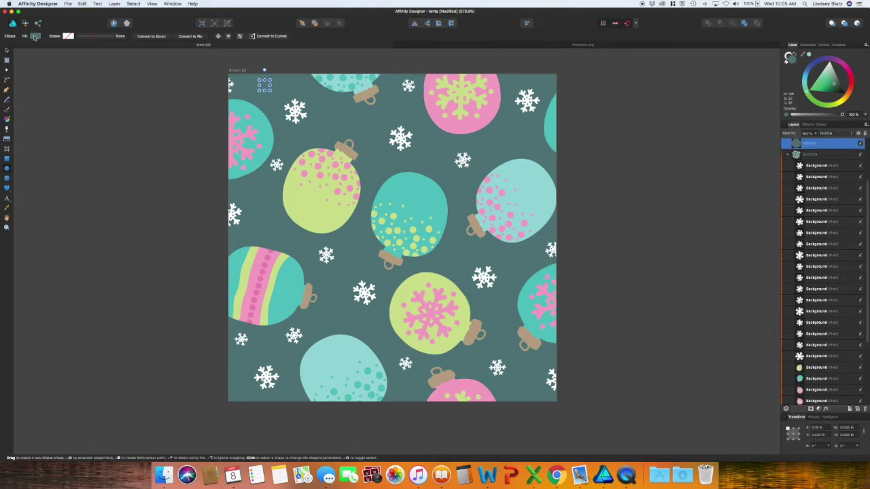
click(34, 37)
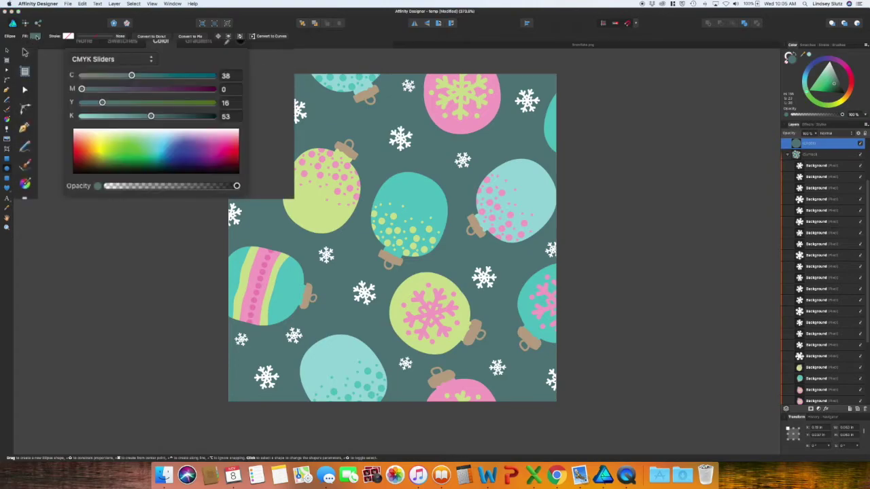
click(104, 60)
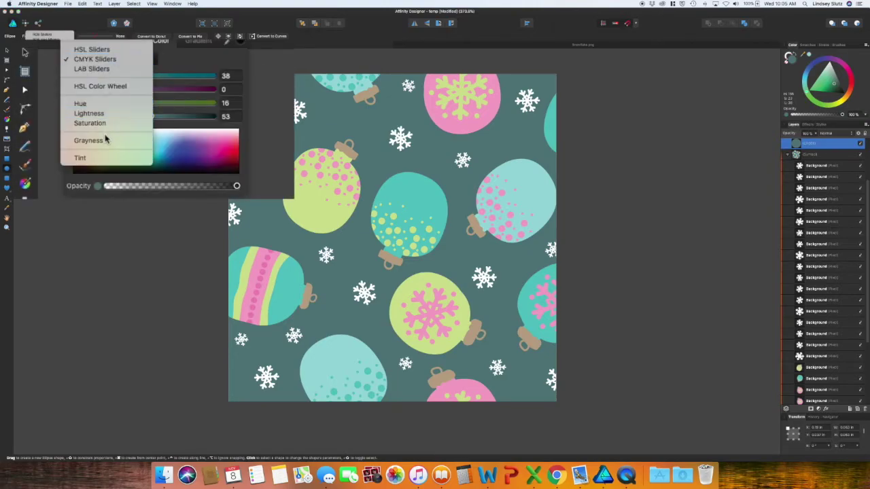
click(165, 52)
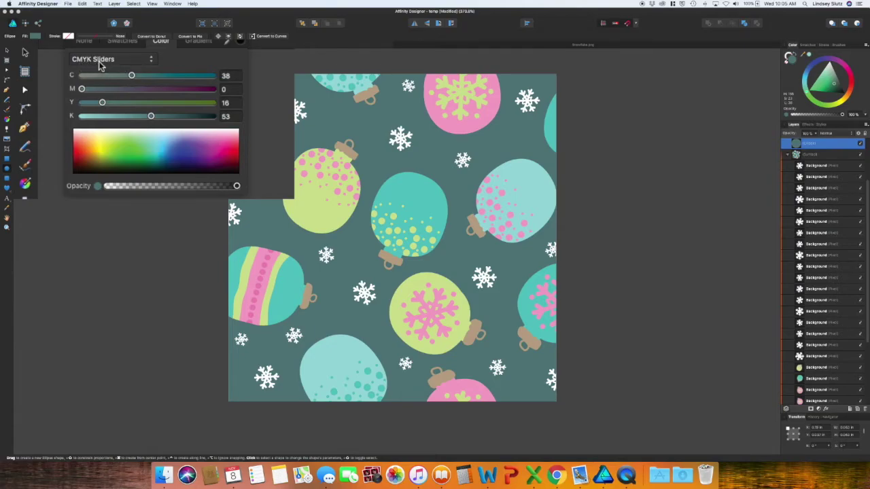
click(98, 61)
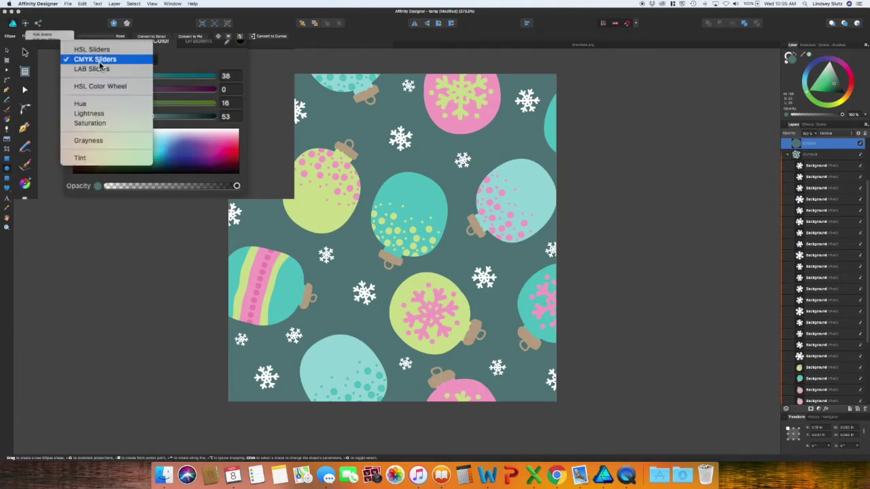
click(95, 161)
drag(212, 75, 92, 62)
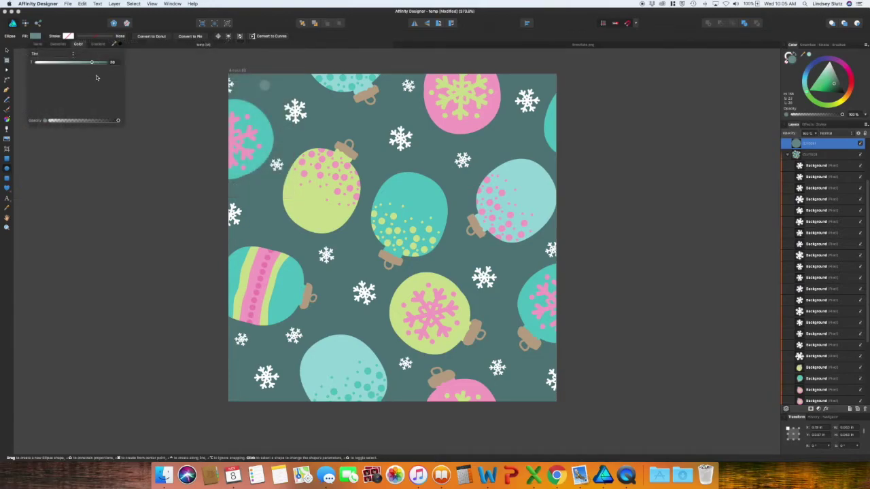
click(142, 179)
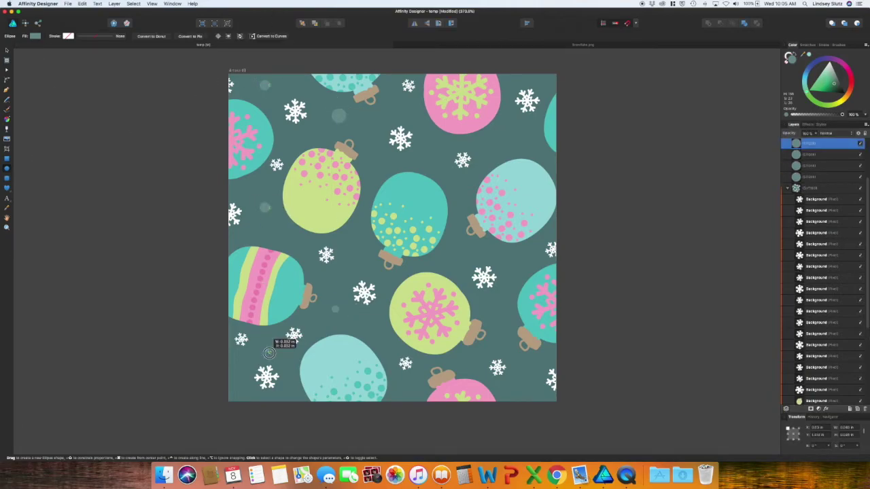
Scatter more lightened circles of varied sizes in the gaps between ornaments and snowflakes, including ones crossing the top and left edges
drag(523, 383, 538, 397)
drag(350, 243, 358, 251)
drag(299, 241, 292, 234)
drag(473, 193, 465, 185)
drag(439, 151, 428, 140)
drag(511, 150, 502, 141)
drag(521, 123, 514, 116)
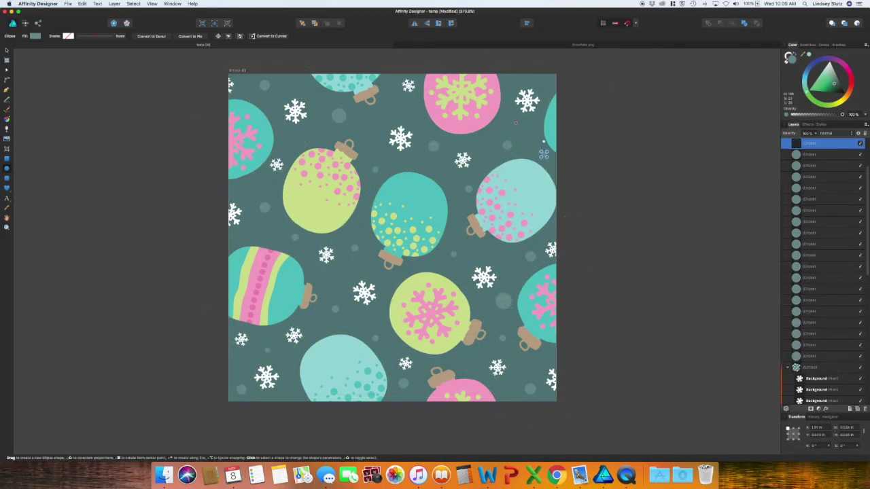
drag(546, 86, 533, 71)
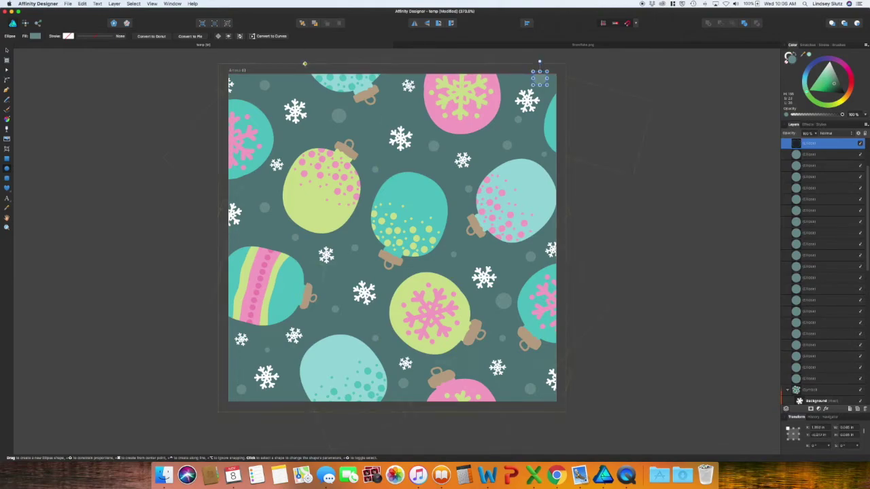
drag(220, 236, 234, 250)
Shift a copy of the left-edge circle by +2 in horizontally and set its vertical position to 0 in, across the upper-right corner
click(7, 52)
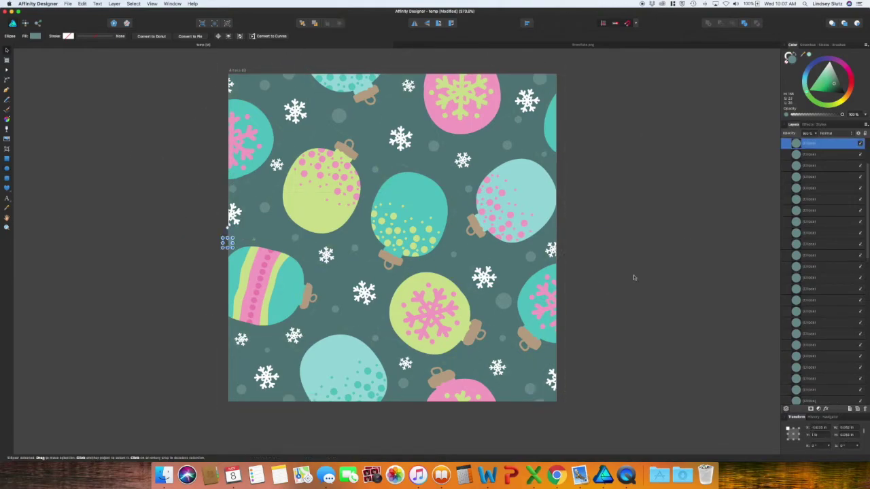
click(824, 427)
text(+2)
click(822, 435)
text(+1)
key(super+z)
click(823, 434)
text(+1)
click(604, 427)
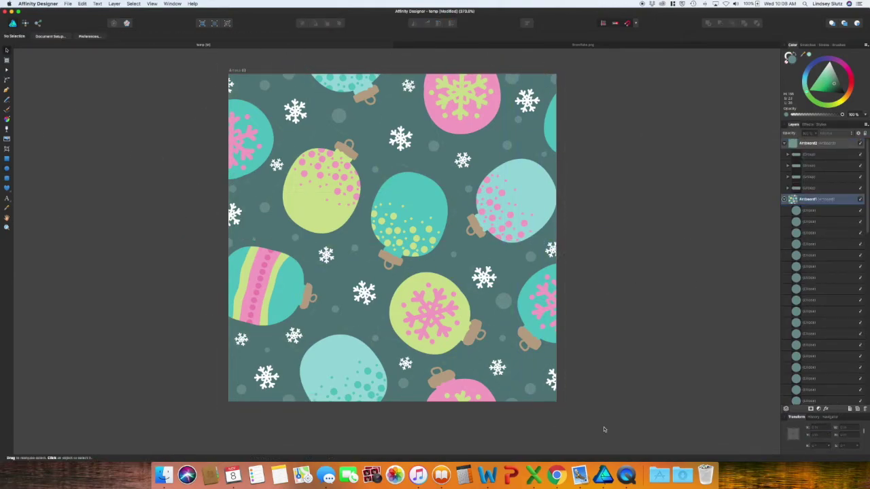
Select all the loose circle layers of the tile and nest them inside the symbol above the snowflakes
click(830, 211)
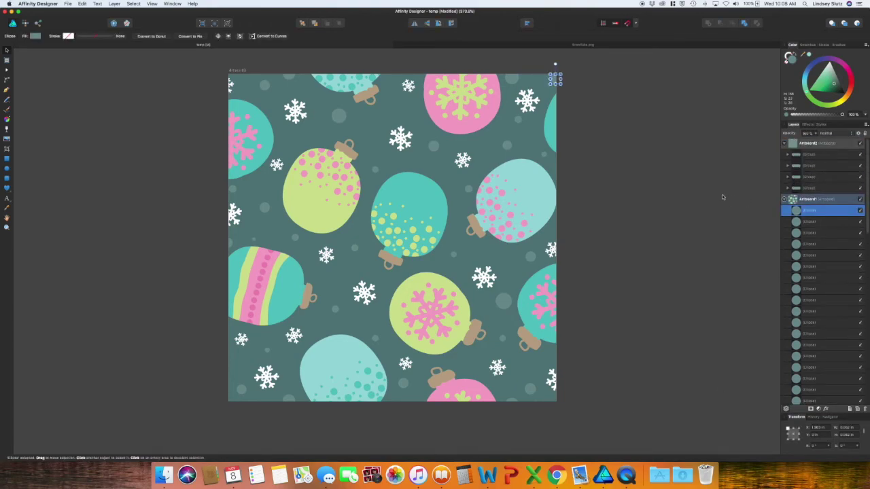
scroll(828, 261, down, 5)
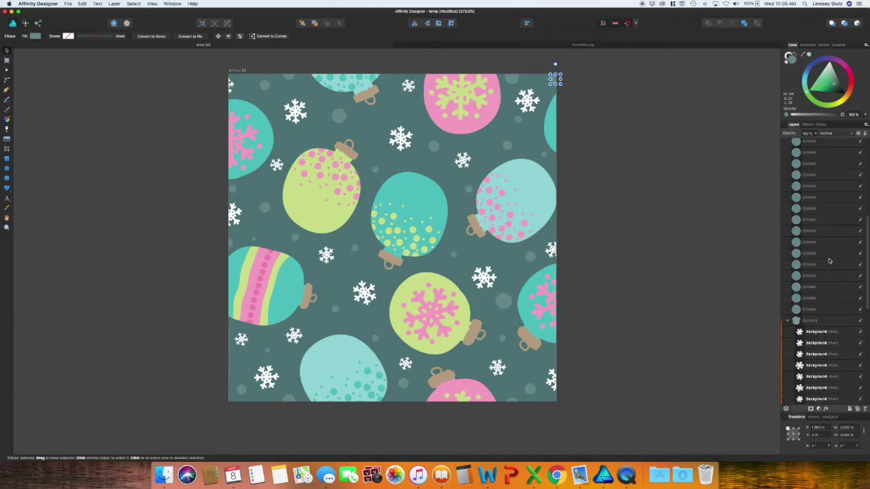
click(830, 300)
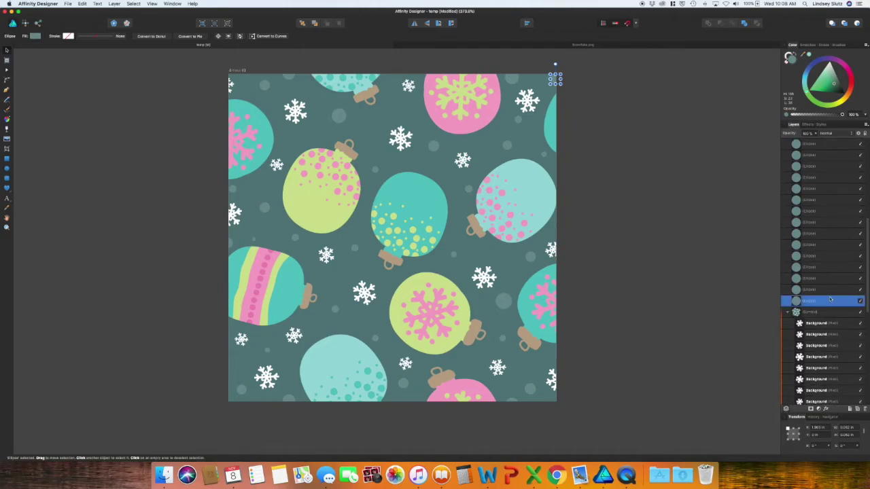
scroll(833, 263, up, 5)
shift+click(830, 211)
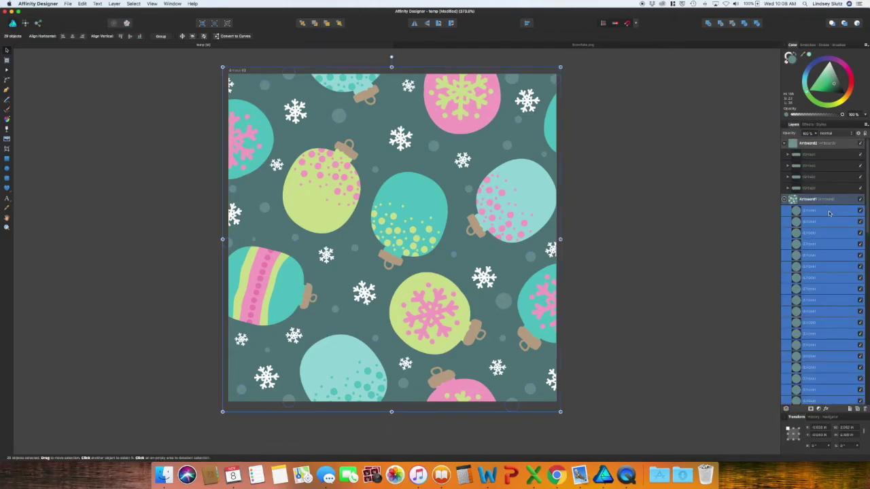
scroll(829, 315, down, 4)
scroll(827, 320, down, 2)
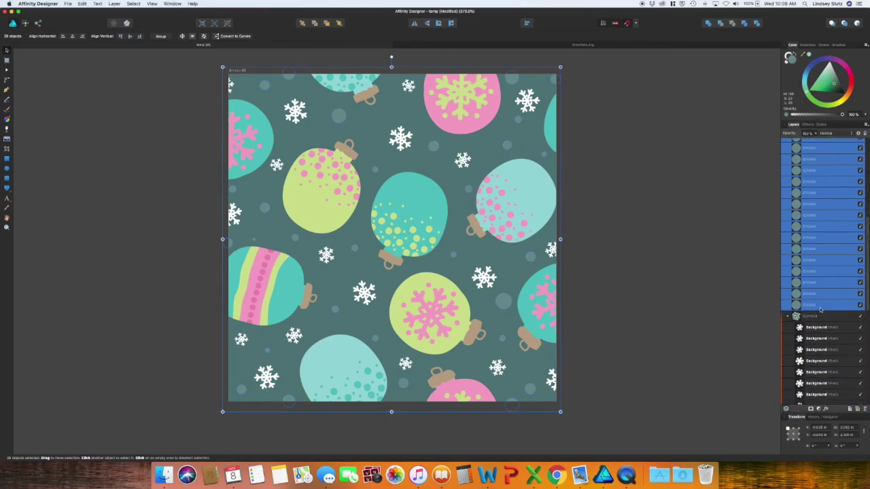
drag(820, 310, 821, 324)
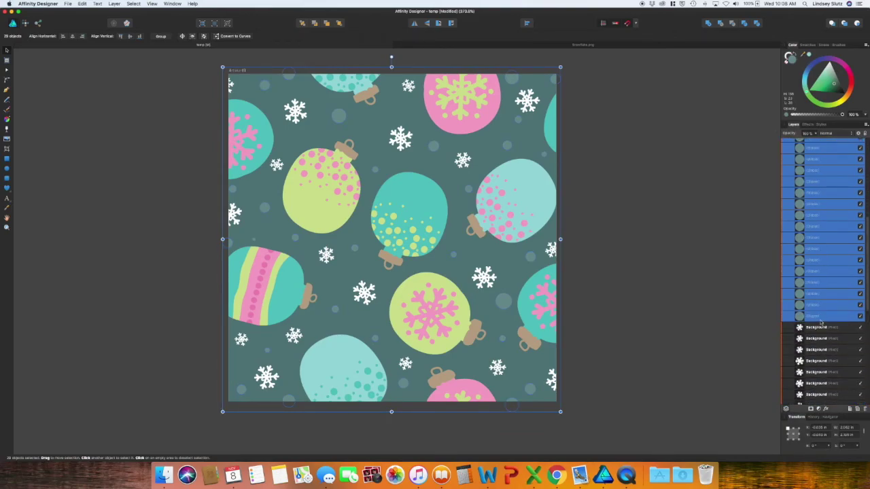
Group all circles, snowflakes and ornaments inside the symbol, leaving the background rectangle out of the group
scroll(826, 272, up, 5)
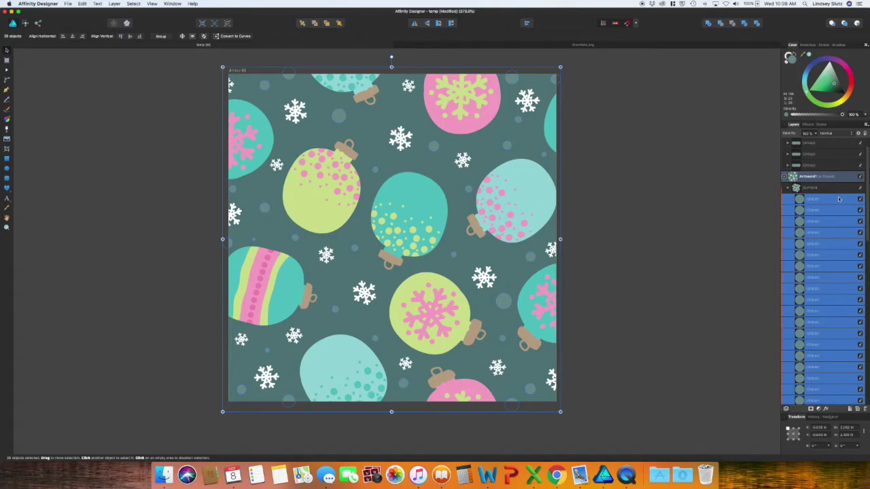
click(839, 199)
scroll(839, 199, down, 10)
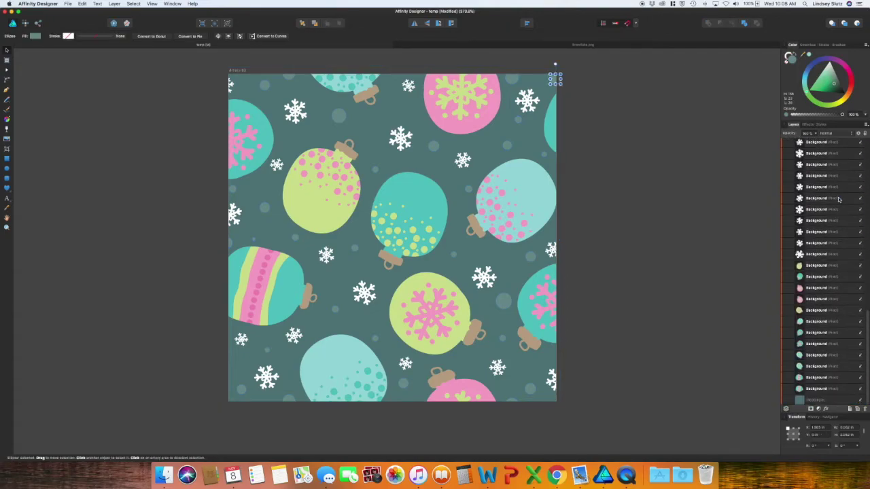
shift+click(837, 399)
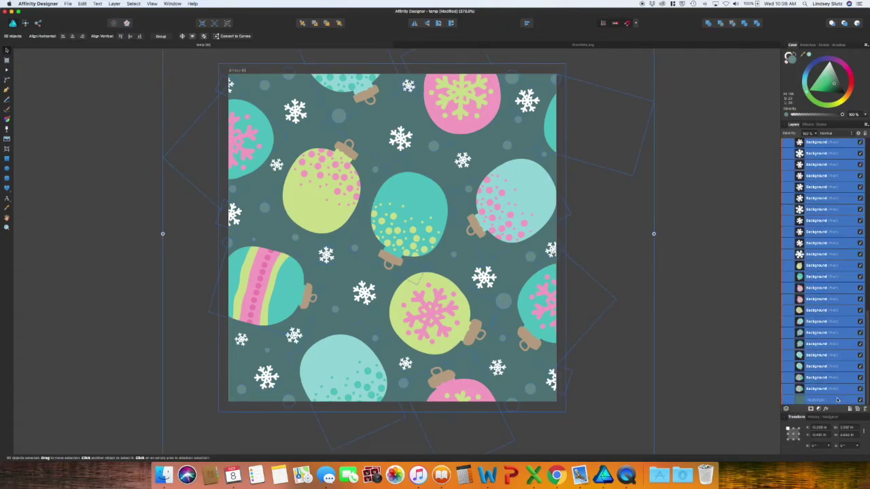
shift+click(837, 389)
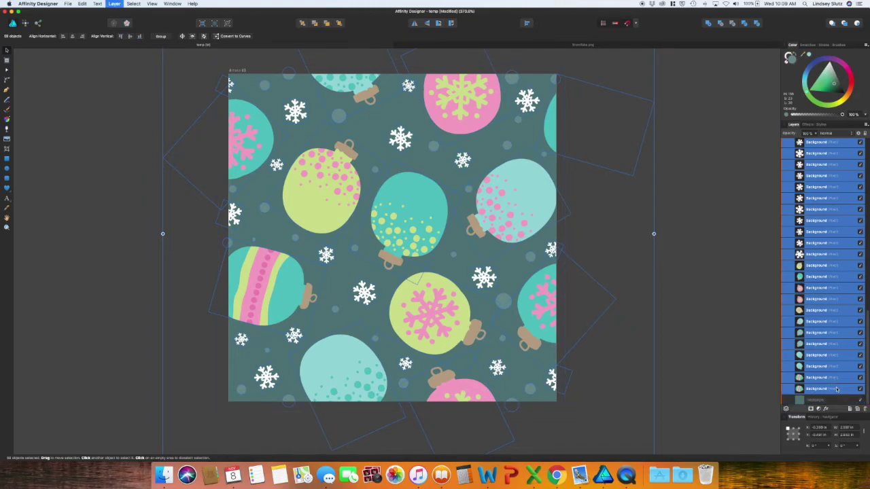
key(super+g)
click(725, 333)
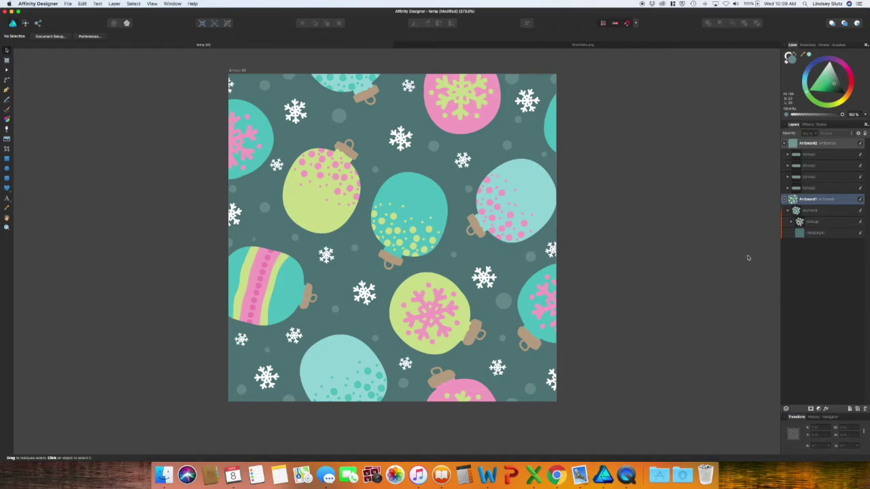
Select all four tile-row groups on the large artboard and ungroup them completely into separate symbol tiles
key(super+1)
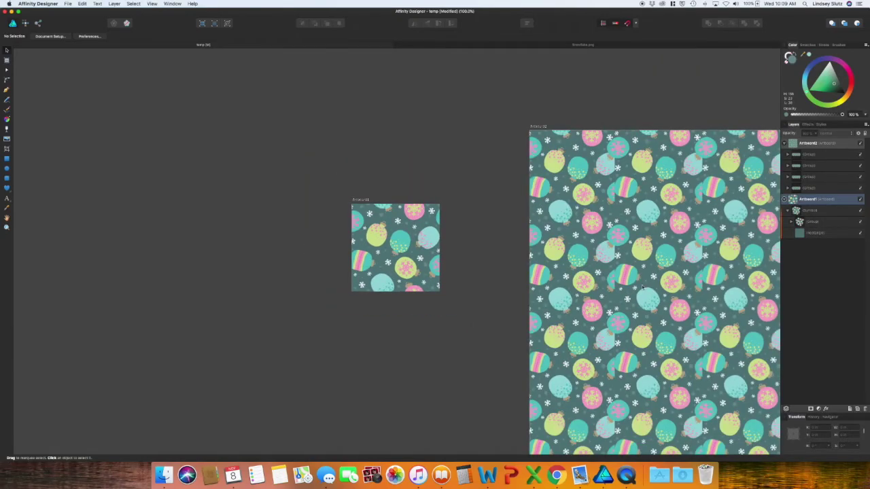
drag(501, 344, 240, 280)
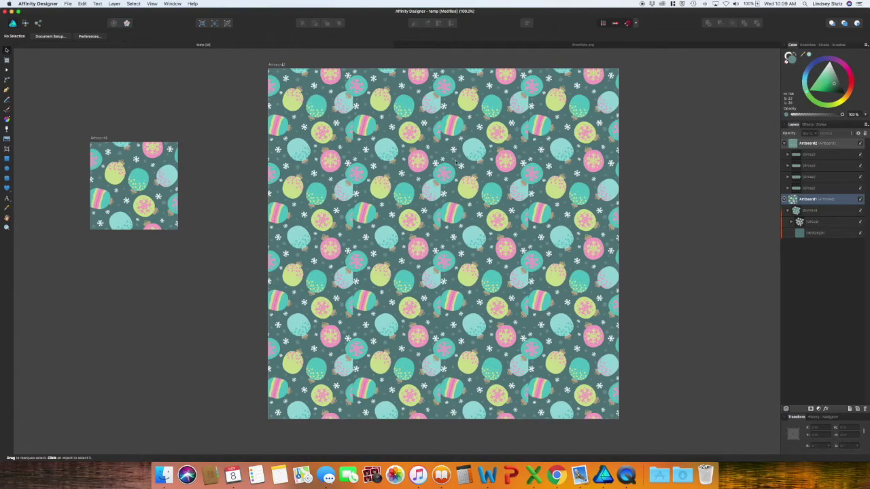
click(808, 155)
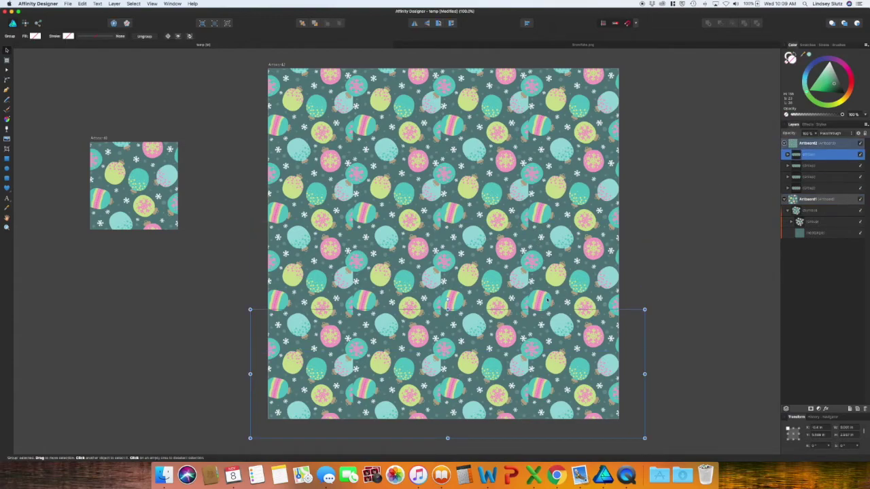
click(549, 241)
click(557, 163)
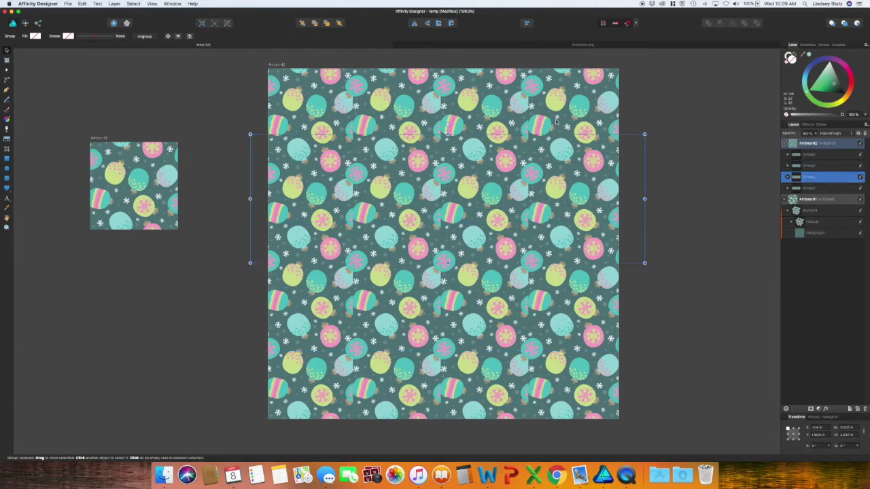
key(alt+bracketleft)
drag(679, 430, 227, 100)
right_click(355, 305)
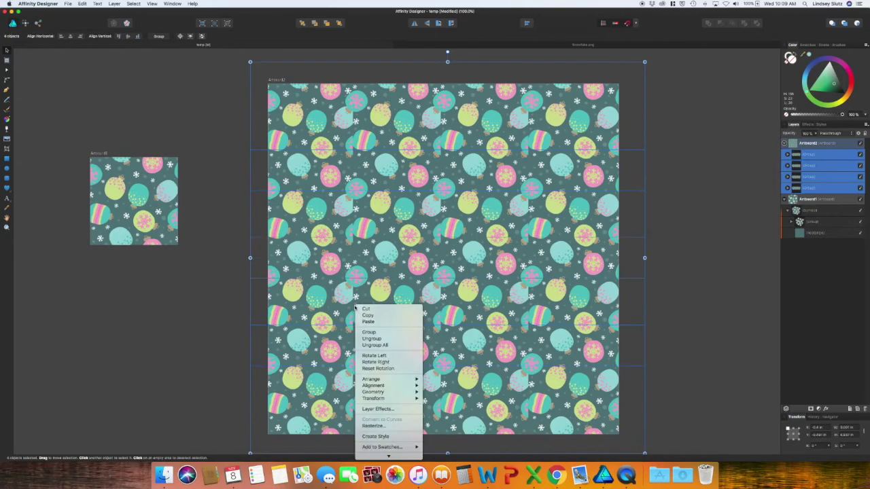
click(375, 346)
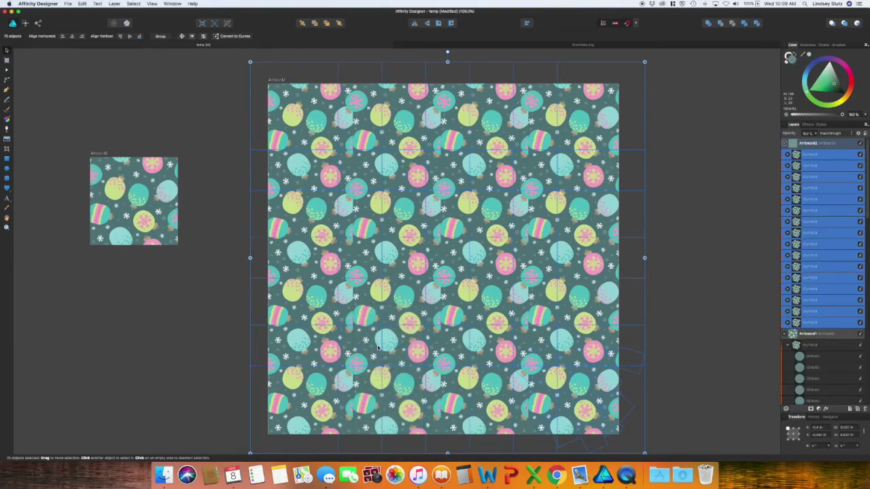
Group the four tiles of the large artboard's second column and shift the group up by 1 in
click(380, 68)
drag(378, 61, 420, 459)
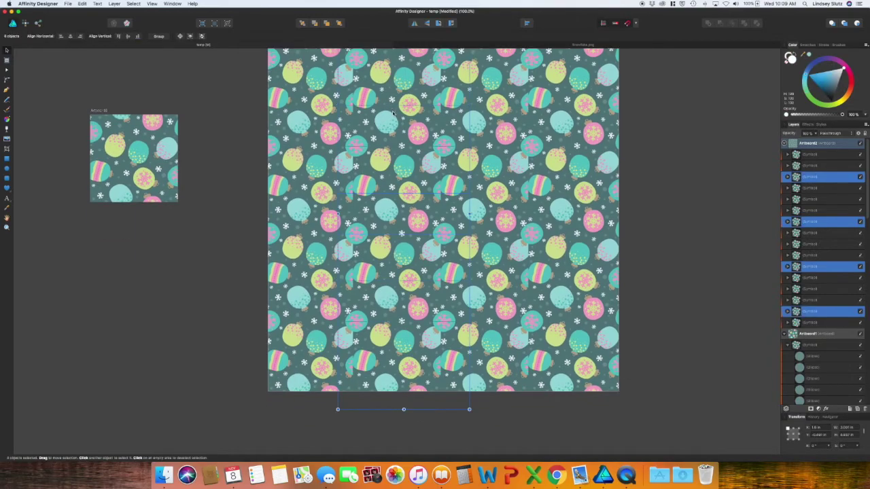
scroll(394, 113, up, 2)
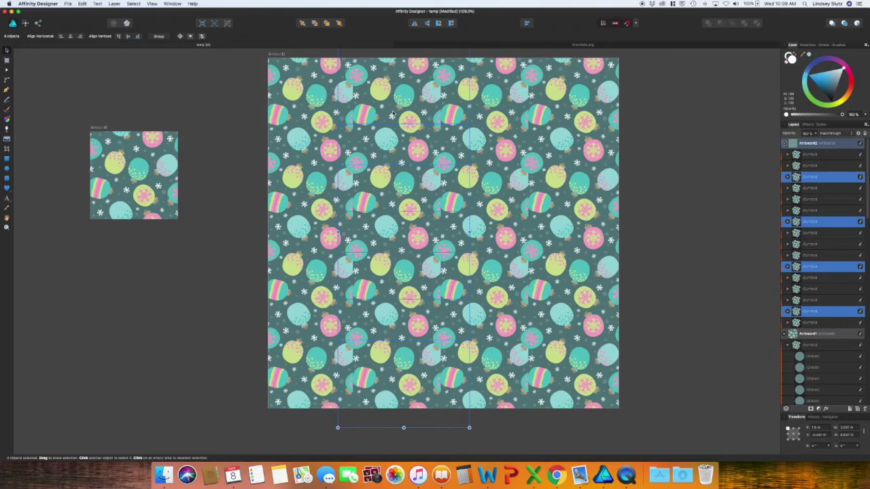
key(super+g)
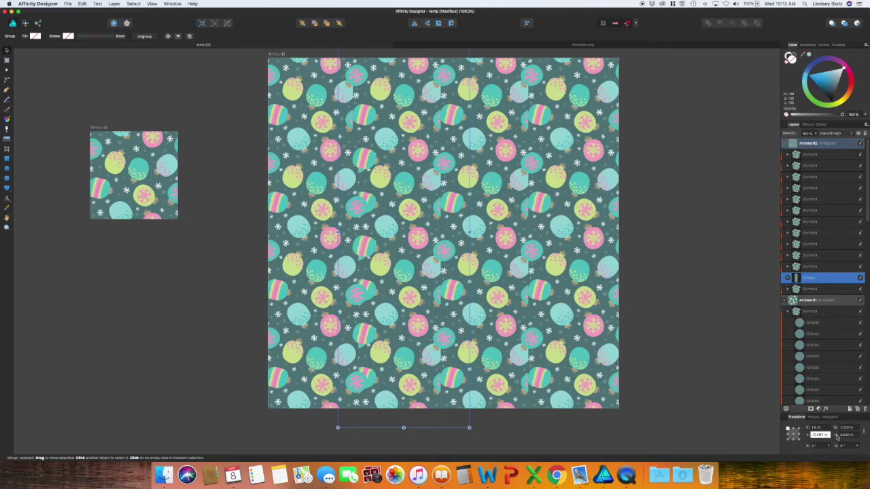
key(BackSpace)
text(1)
key(Return)
Group the four tiles of the large artboard's fourth column and shift the group up by 1 in
click(581, 305)
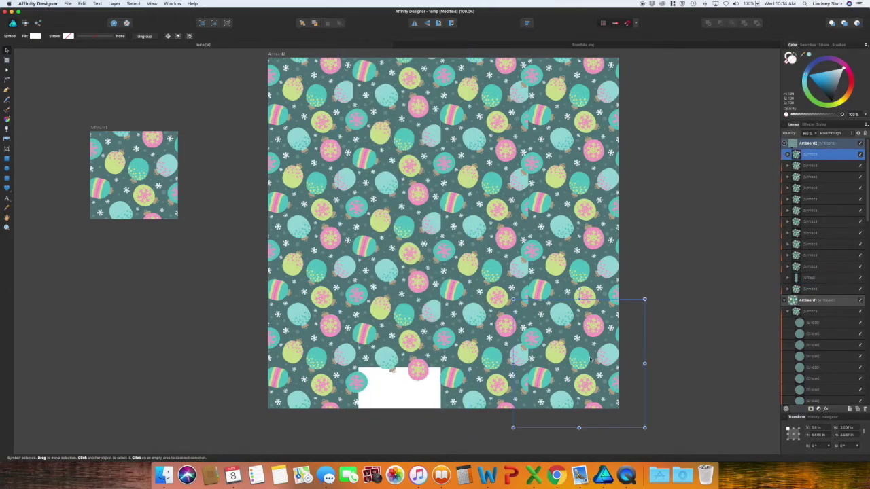
shift+click(573, 291)
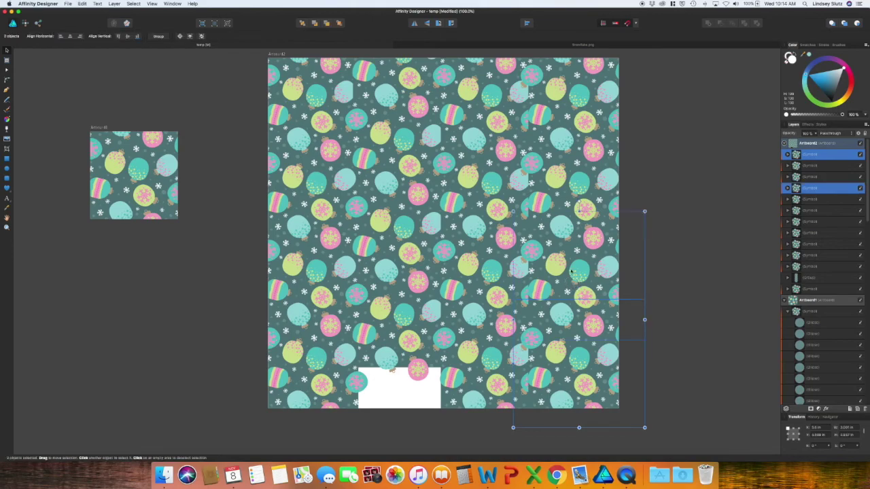
shift+click(573, 290)
shift+click(573, 289)
shift+click(560, 193)
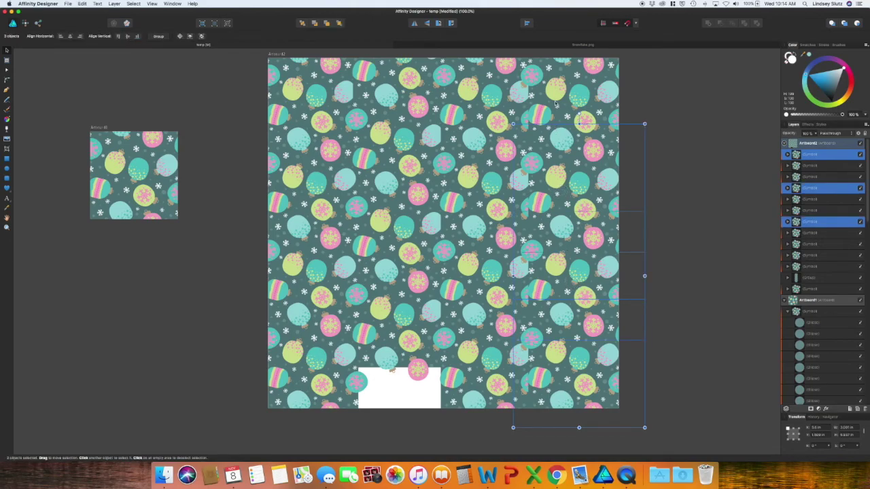
shift+click(557, 105)
key(super+g)
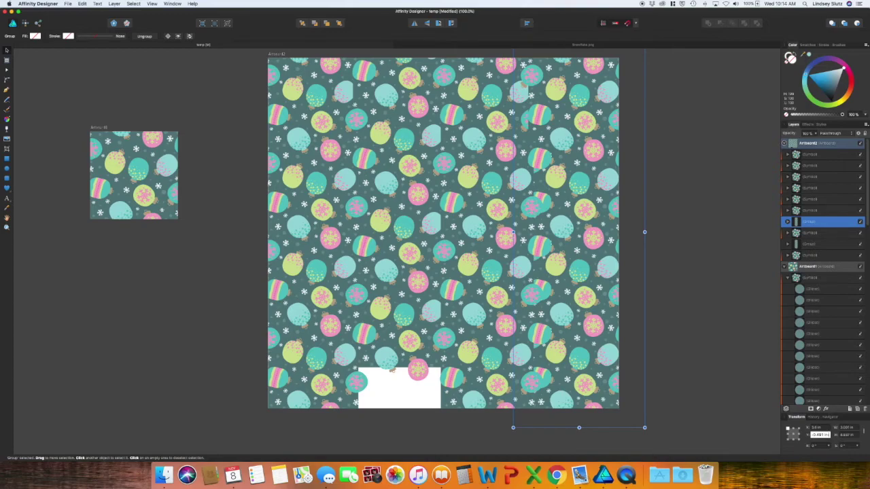
key(Return)
Ungroup both shifted column groups back into individual symbol tiles
shift+click(402, 329)
right_click(403, 328)
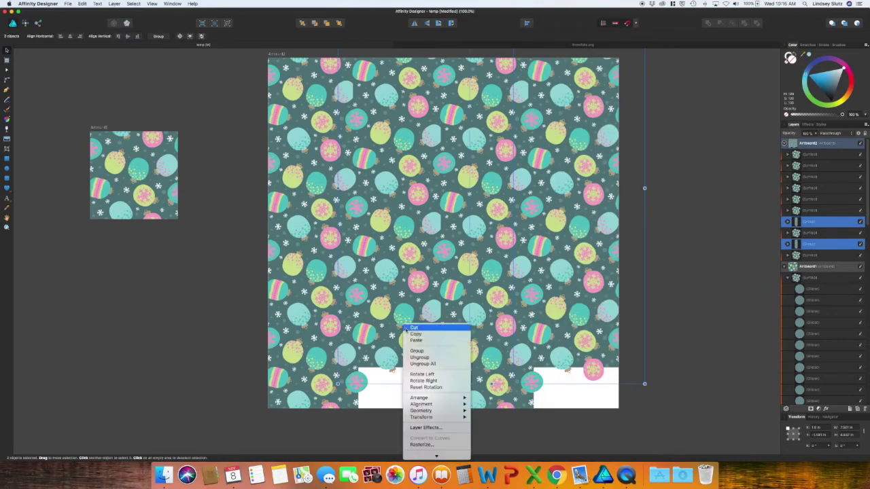
click(419, 366)
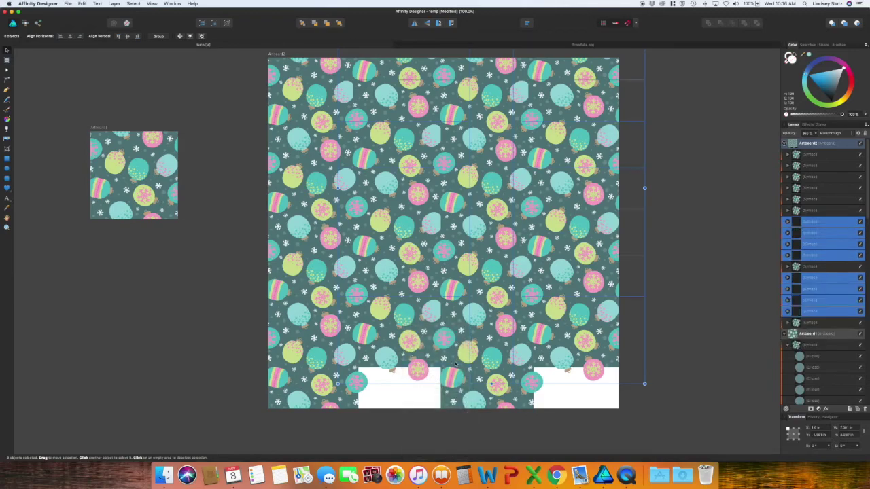
Duplicate the lowest tiles of the second and fourth columns and move the copies down to fill the blank areas along the artboard's lower edge
click(691, 382)
click(571, 347)
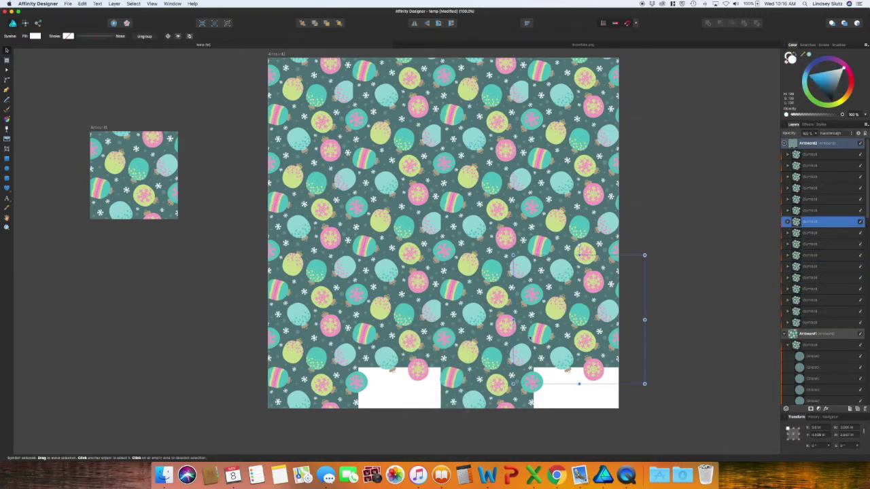
shift+click(398, 329)
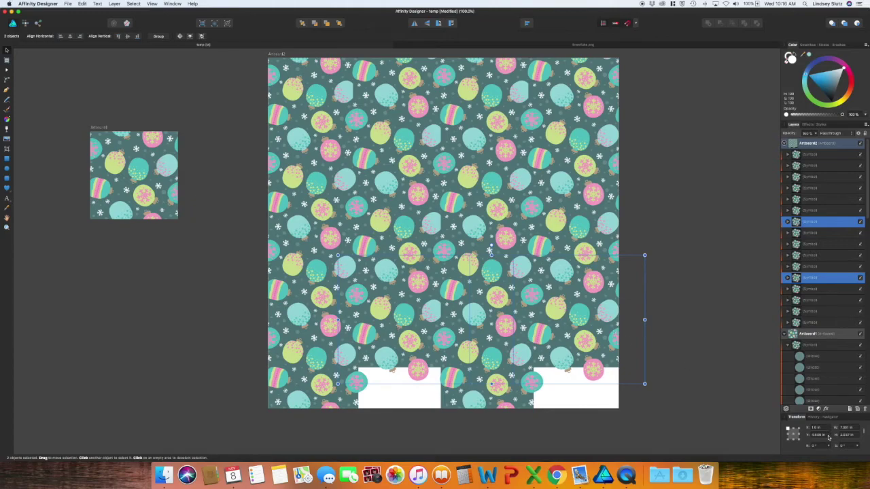
key(super+j)
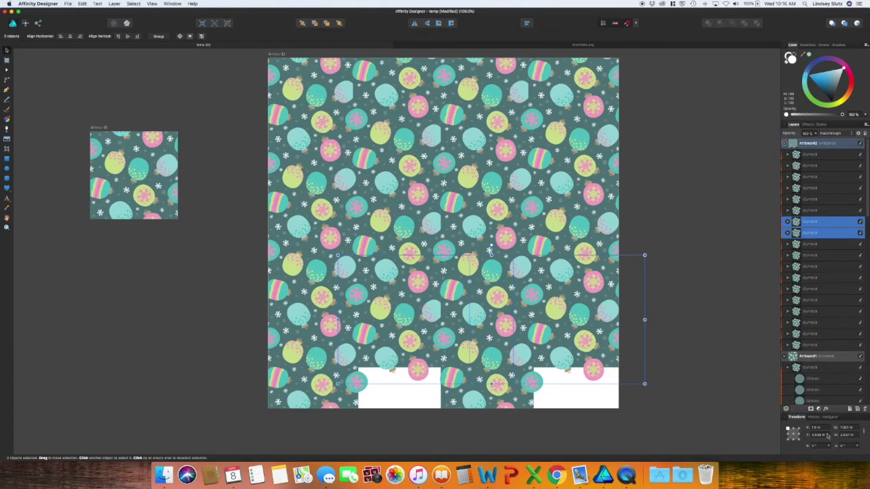
click(827, 435)
key(Return)
click(212, 239)
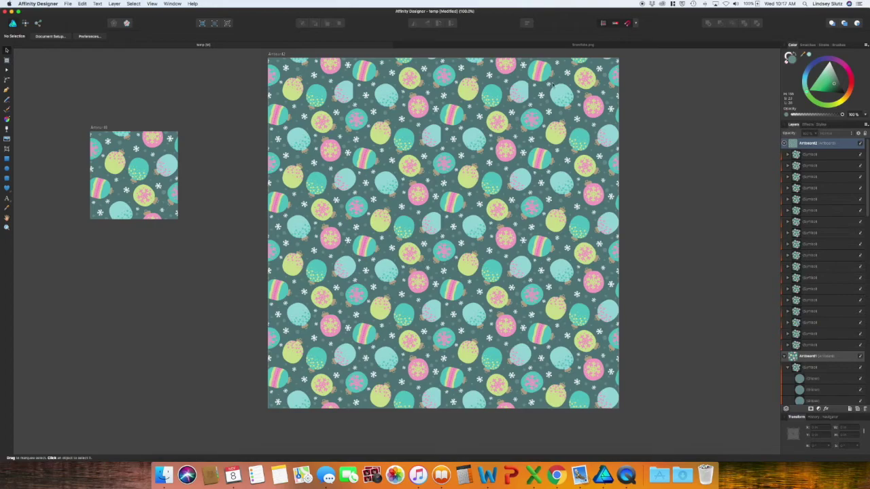
Draw a rectangle about 1.3 by 1.3 in over the ornaments on the small artboard, inside the symbol's motif group
click(174, 164)
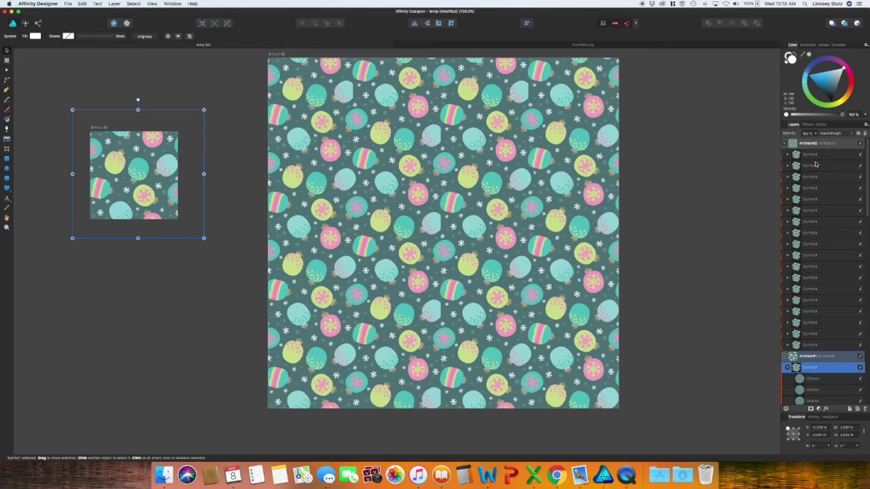
scroll(825, 350, down, 3)
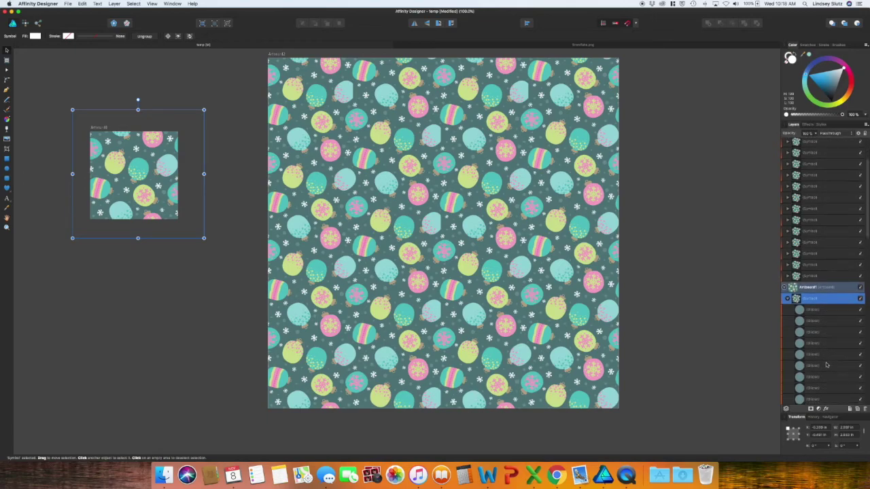
scroll(826, 365, down, 12)
click(820, 178)
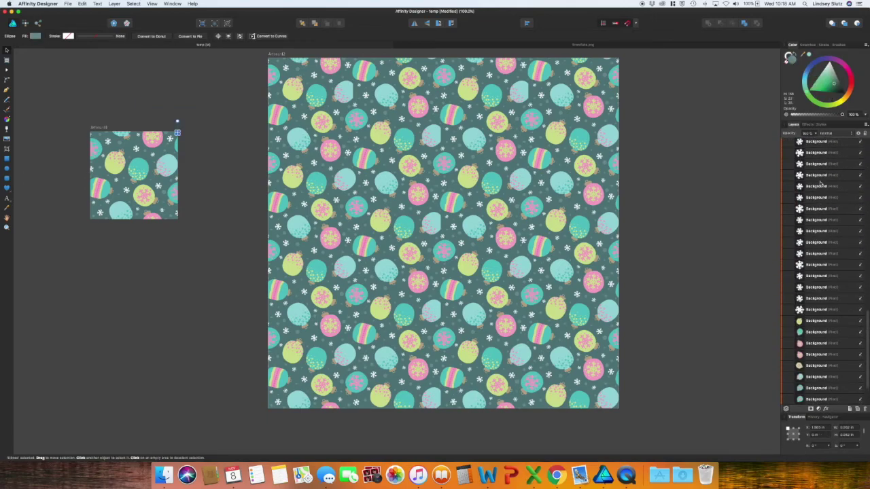
scroll(820, 184, up, 15)
click(825, 379)
click(7, 159)
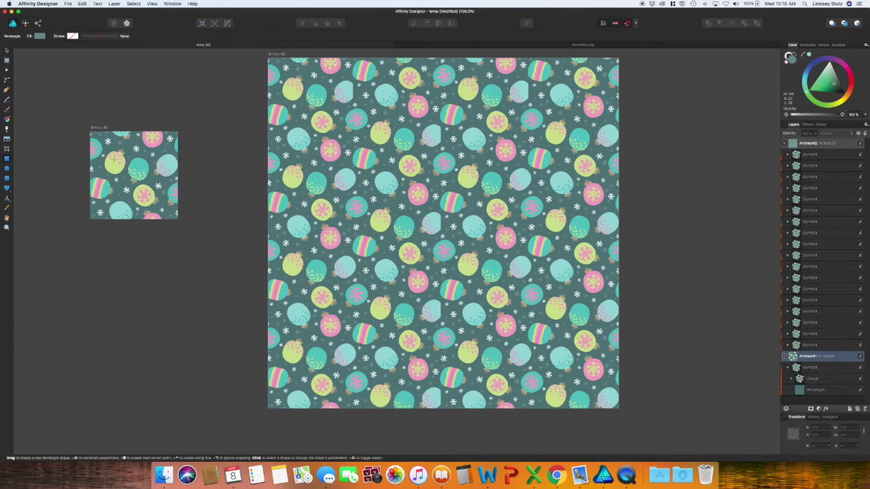
click(113, 160)
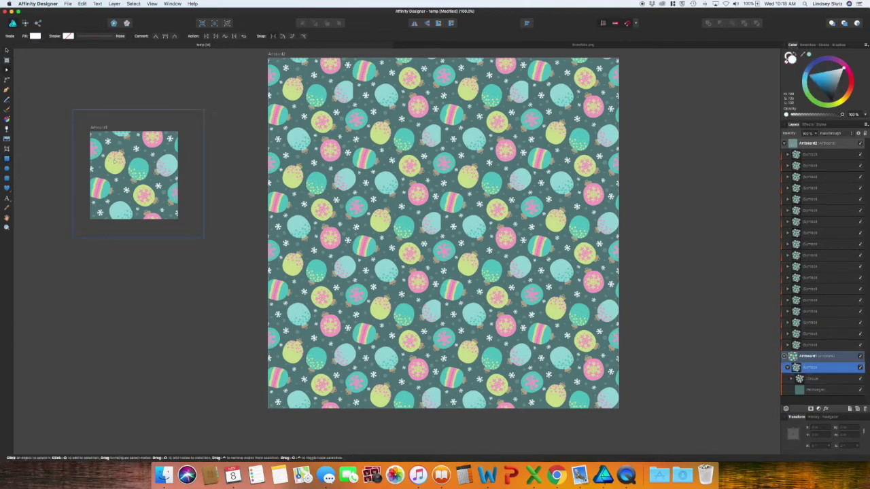
mouse_move(105, 142)
mouse_down()
mouse_move(168, 187)
mouse_move(162, 200)
mouse_up()
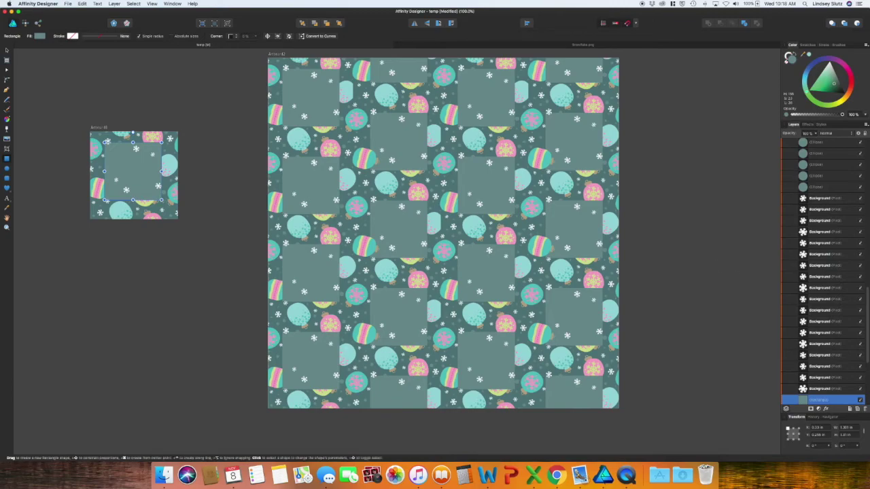
Set the new rectangle's size to 2 by 2 in and center it horizontally and vertically on the small artboard
click(849, 427)
text(2)
key(Tab)
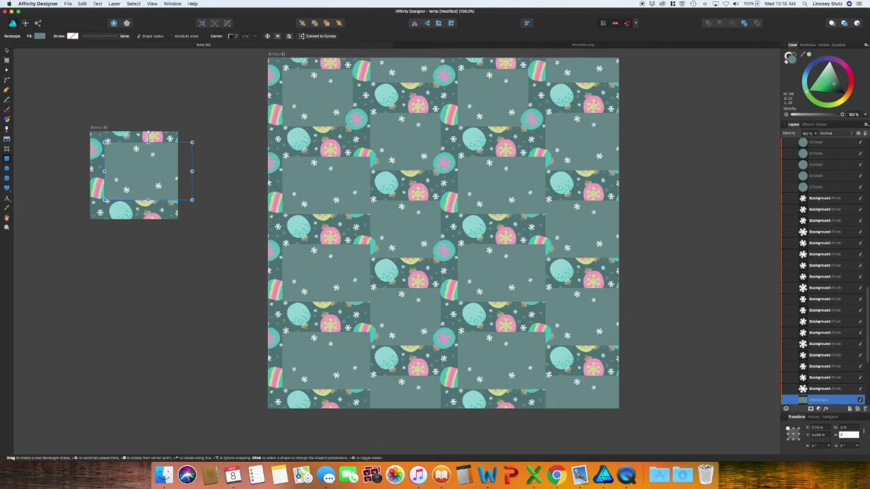
text(2)
key(Return)
click(527, 24)
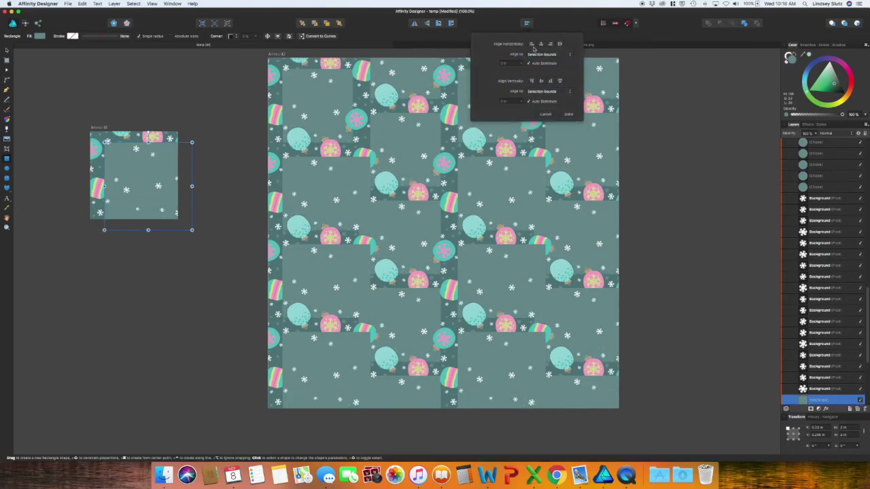
click(541, 45)
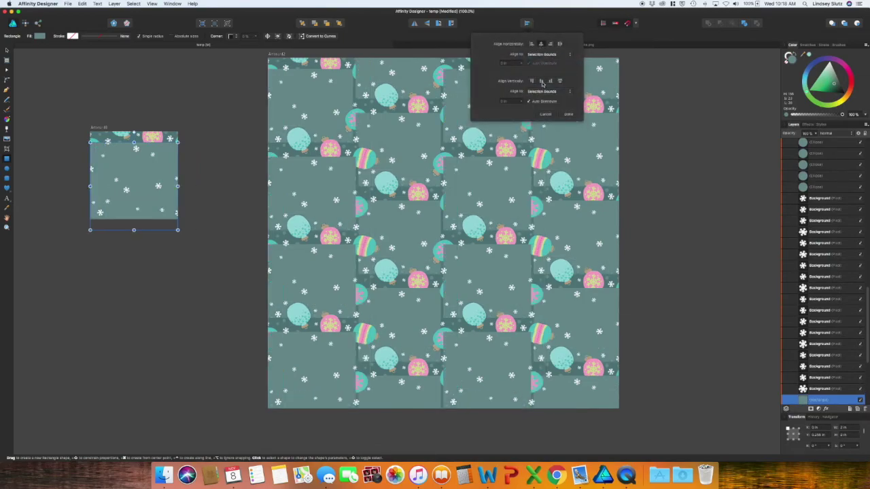
click(541, 81)
click(529, 25)
Nest the circles, snowflakes and ornaments inside the 2 in rectangle to clip them, and remove the rectangle's fill
drag(827, 400, 797, 227)
scroll(822, 286, down, 10)
click(828, 399)
click(699, 216)
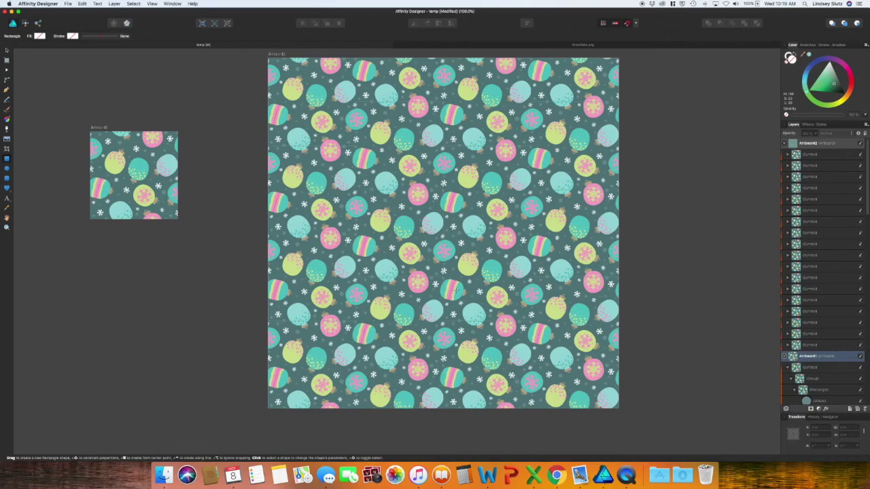
Fine-tune the horizontal and vertical position of the pale blue, pink-dotted ornament at the small tile's right edge
click(7, 51)
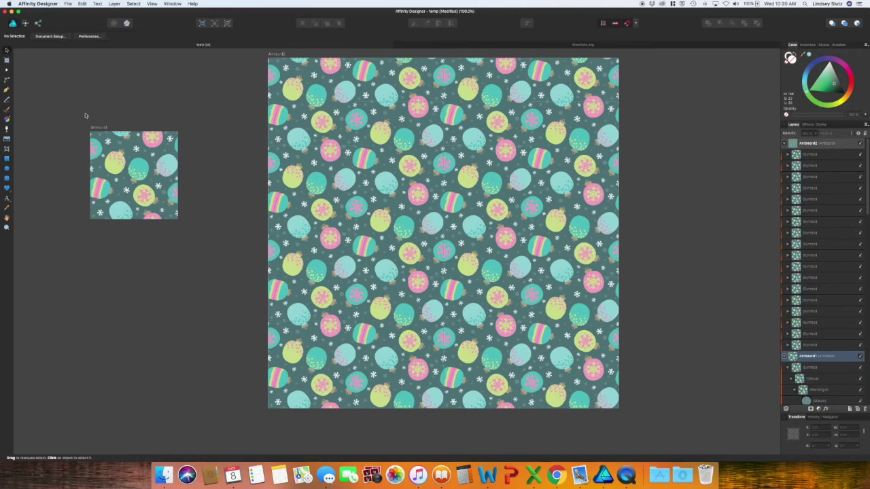
key(z)
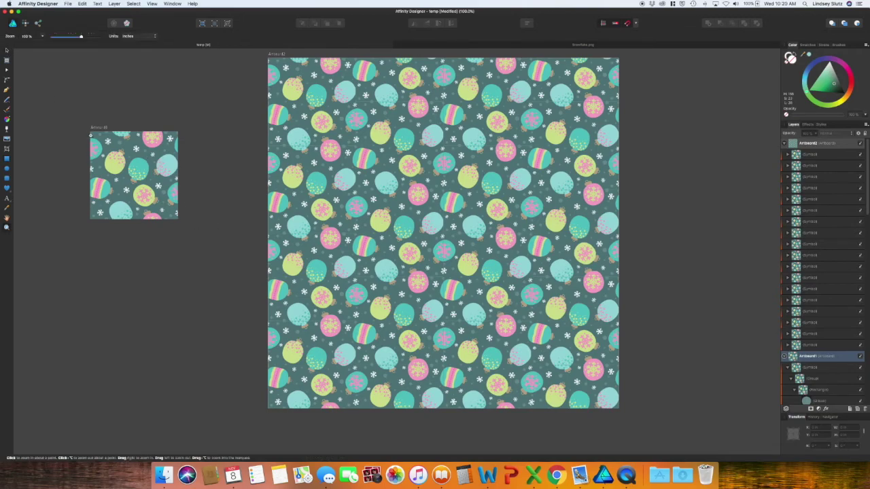
drag(95, 138, 346, 324)
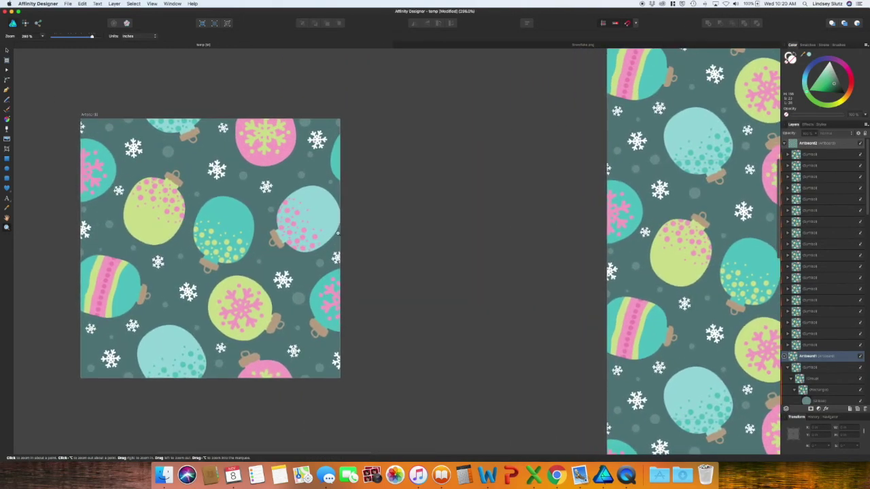
click(7, 50)
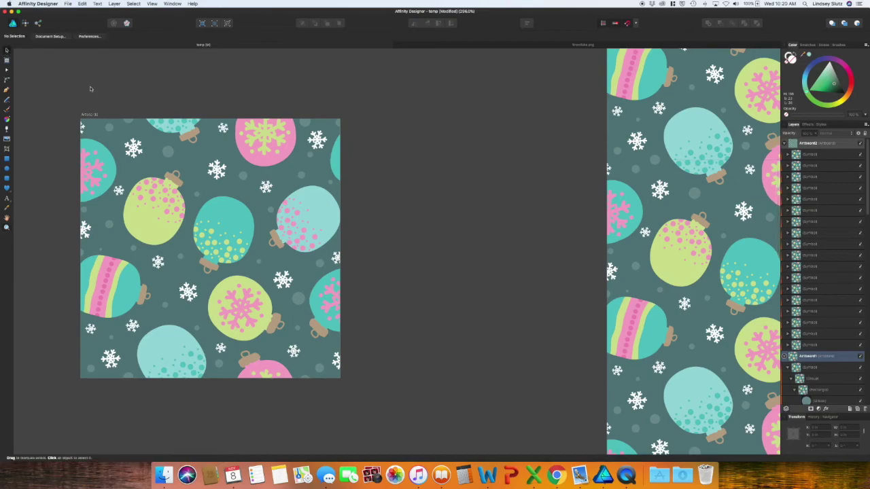
click(309, 221)
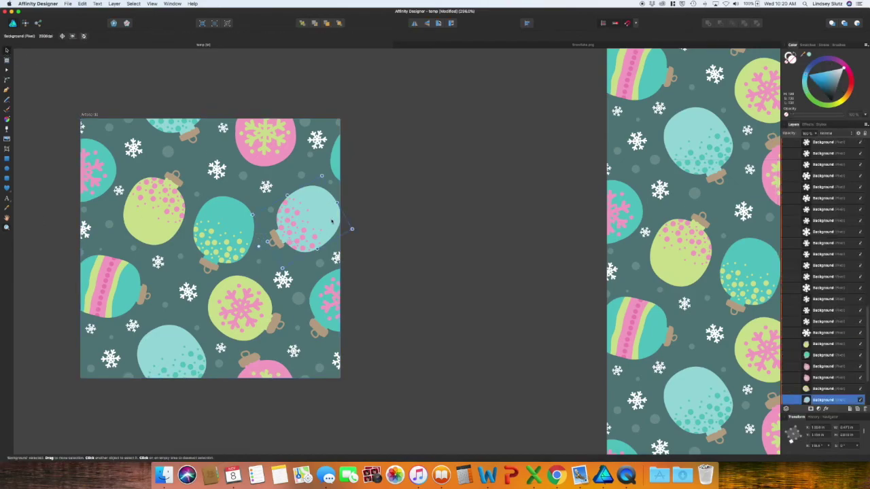
click(822, 427)
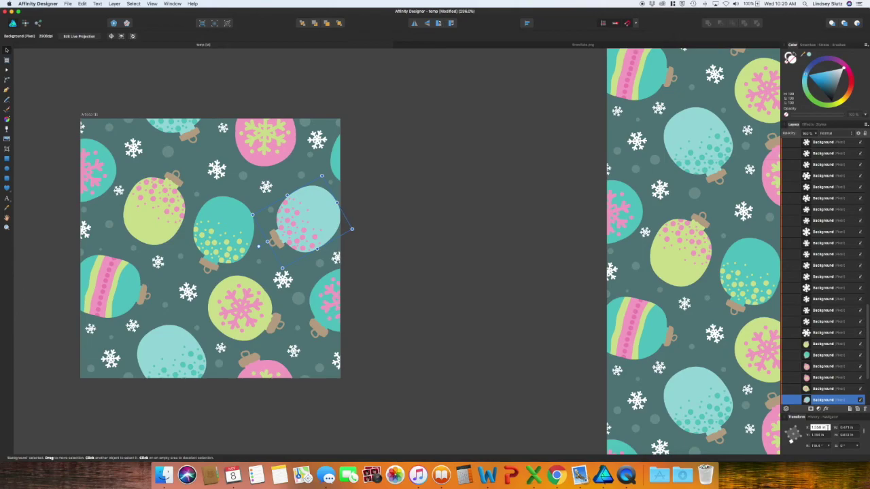
text(-0.447)
key(Return)
click(824, 436)
key(Down)
key(Up)
key(Up)
click(418, 151)
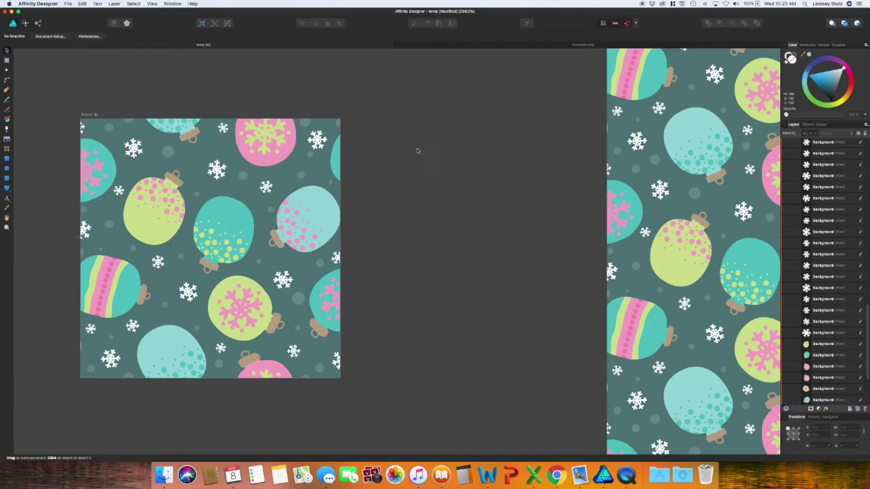
key(space)
drag(513, 243, 219, 172)
key(super+1)
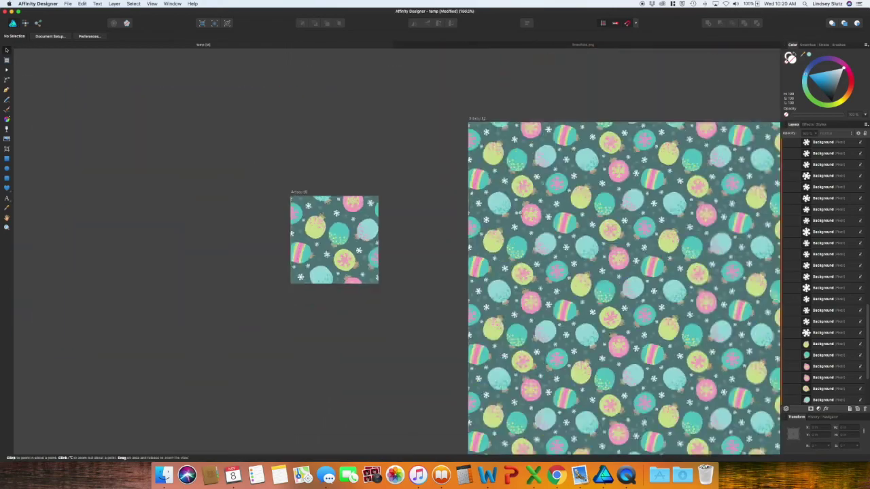
drag(418, 300, 331, 250)
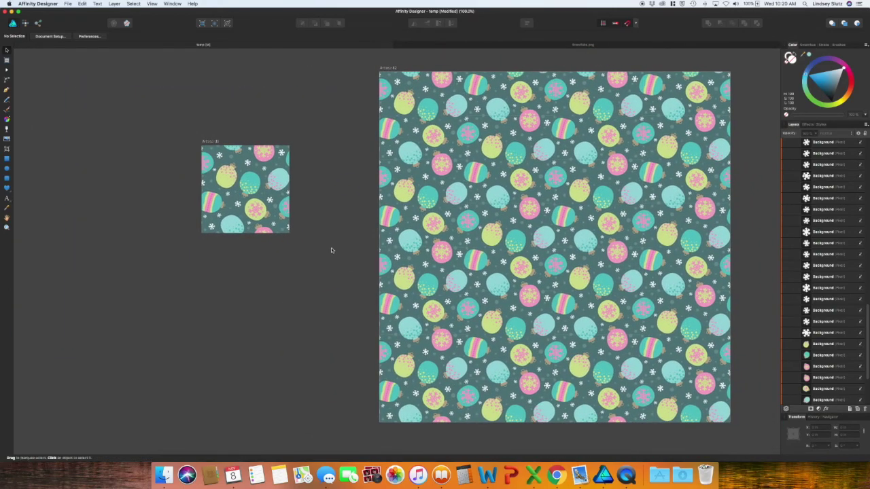